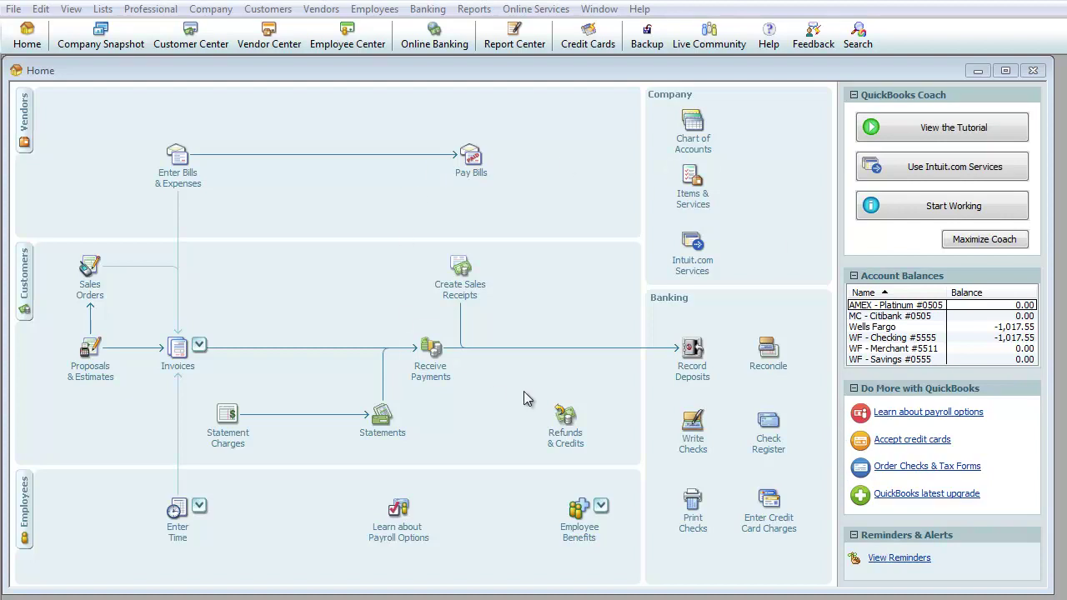
# Step: Close the Home window, reopen it from the toolbar, and close it again
pyautogui.click(1033, 70)
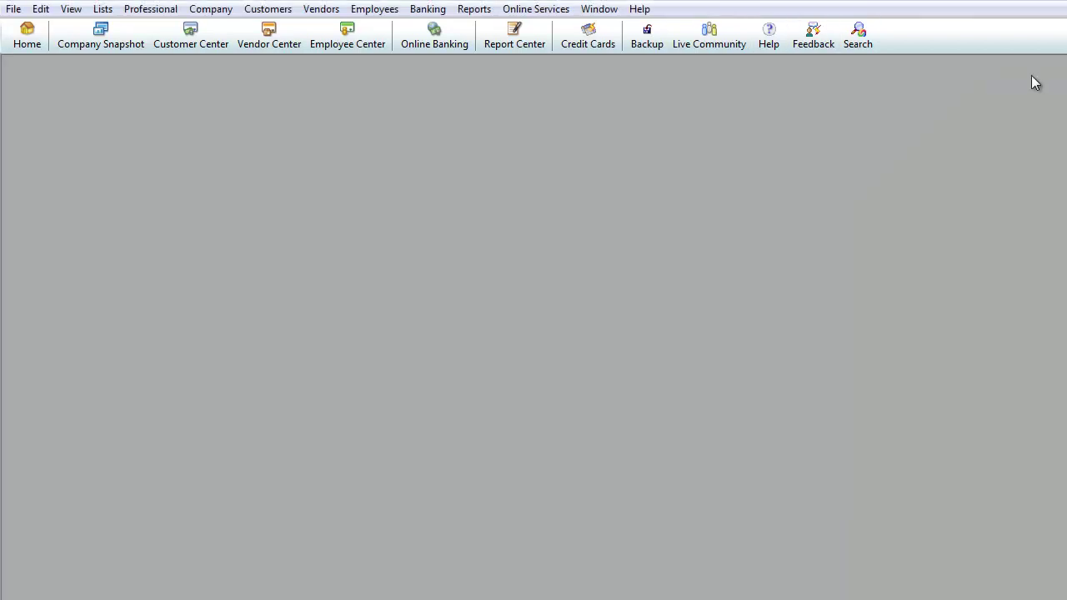
pyautogui.click(26, 48)
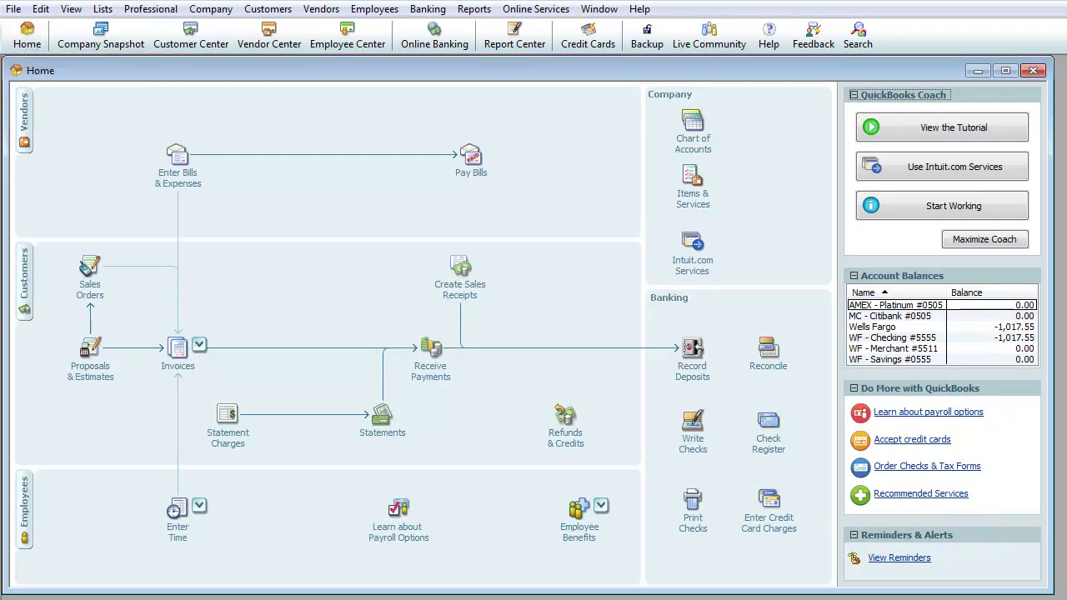
pyautogui.click(1033, 70)
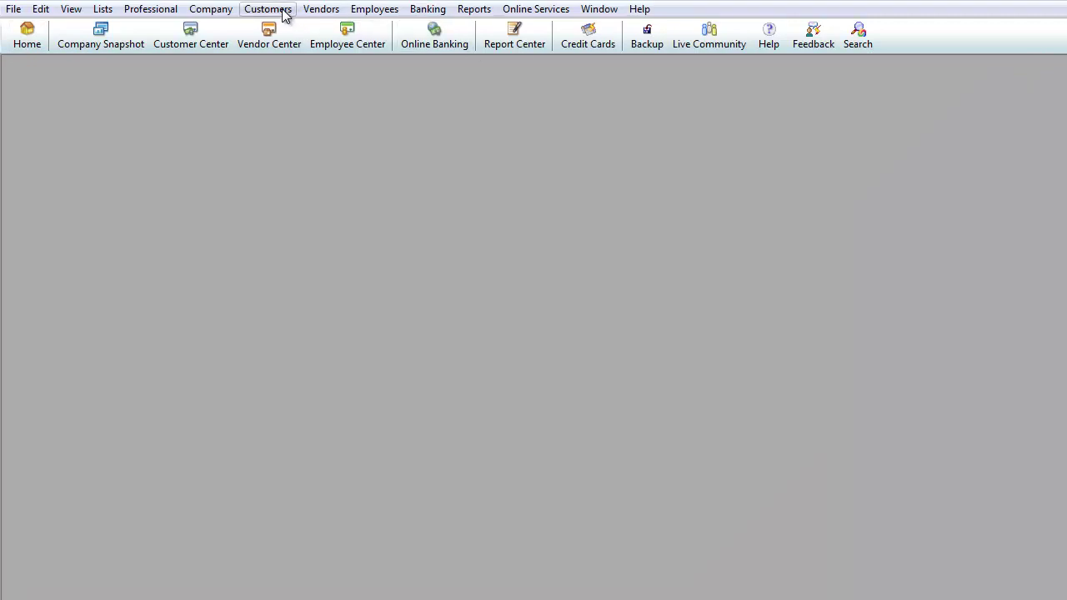
pyautogui.click(283, 14)
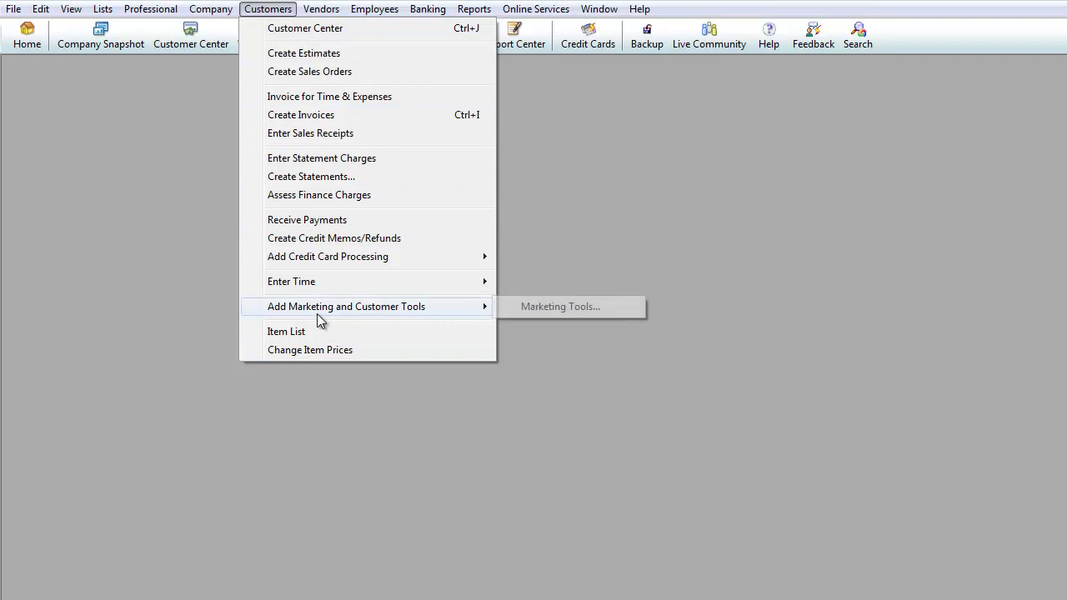
# Step: Open Customers > Customer Center and start a blank New Customer record
pyautogui.moveTo(428, 11)
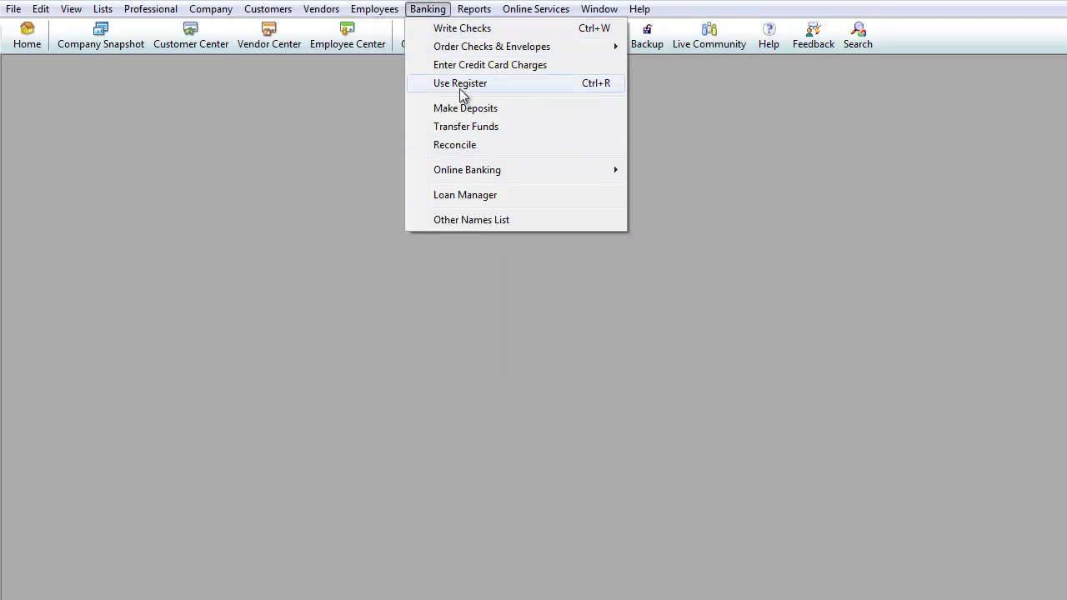
pyautogui.moveTo(237, 9)
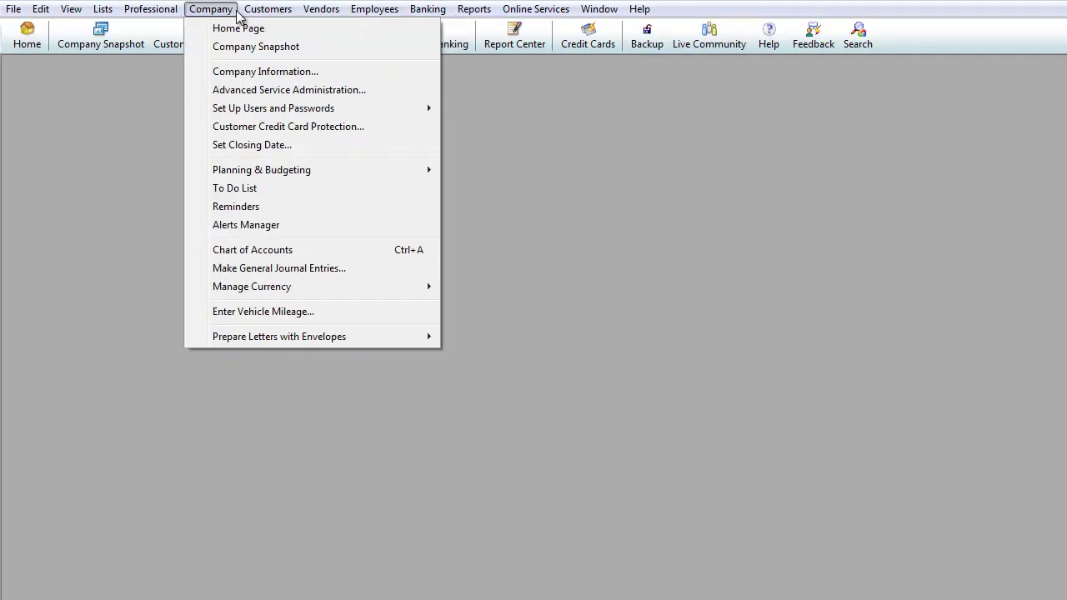
pyautogui.click(287, 29)
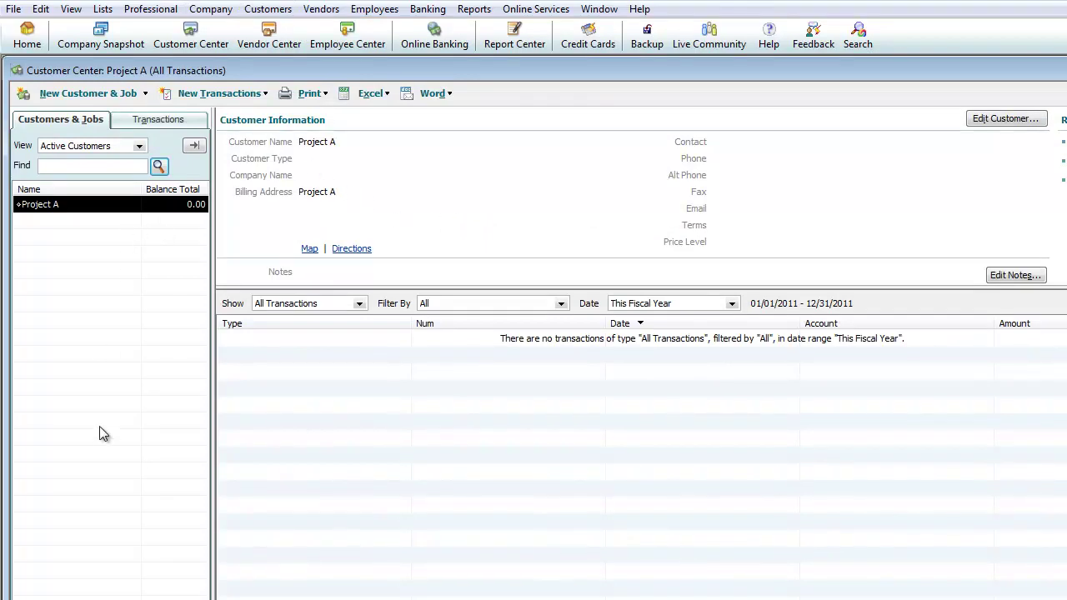
pyautogui.click(118, 98)
pyautogui.click(83, 114)
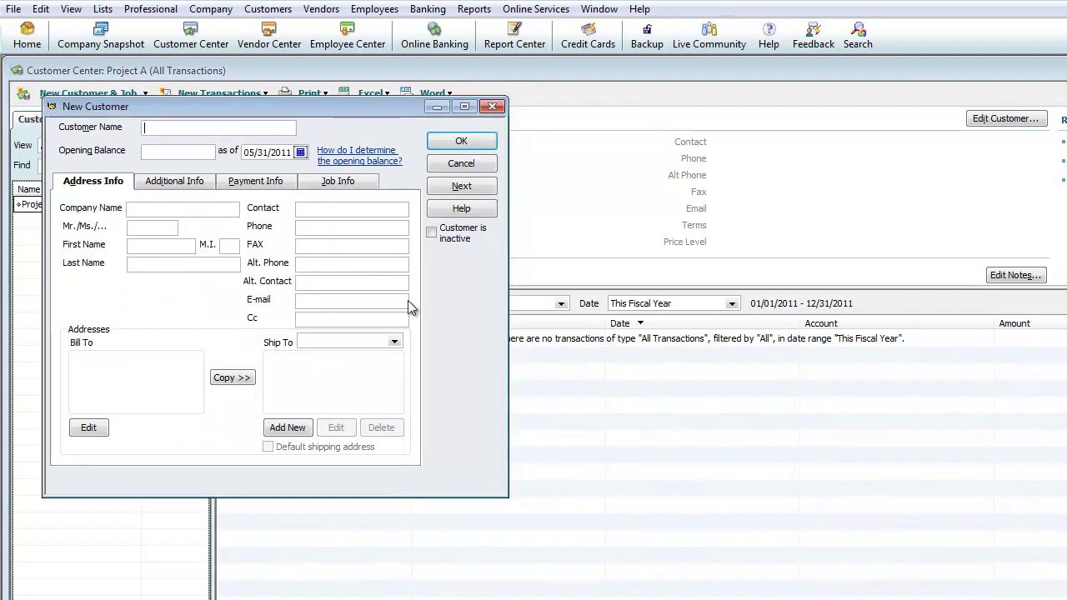
# Step: Enter Customer One as customer and company name, with contact Mister Customer
pyautogui.write('Customer One')
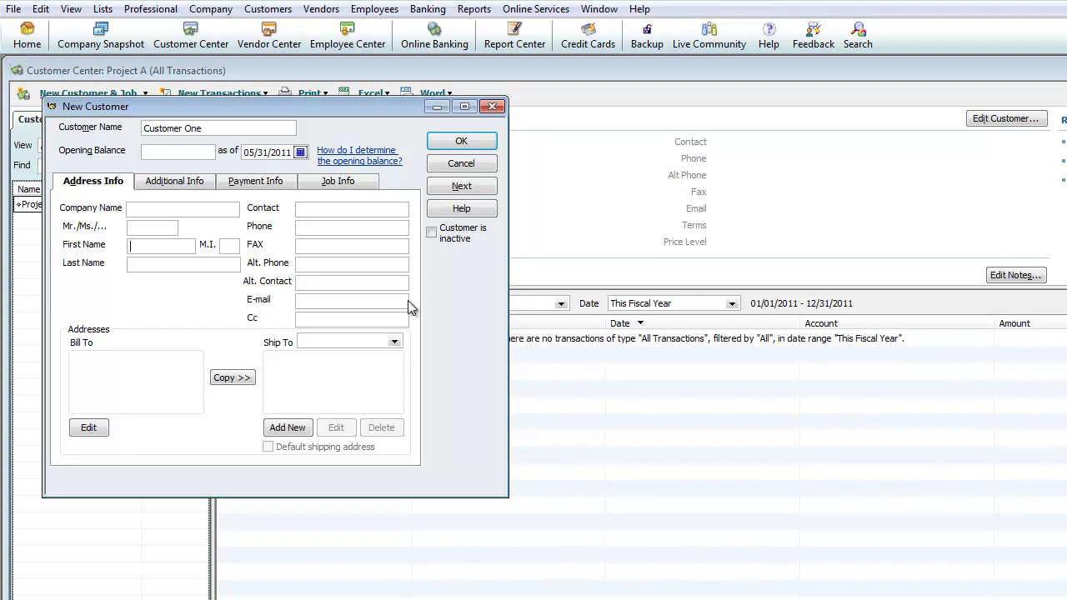
pyautogui.write('Customer One')
pyautogui.press('Tab')
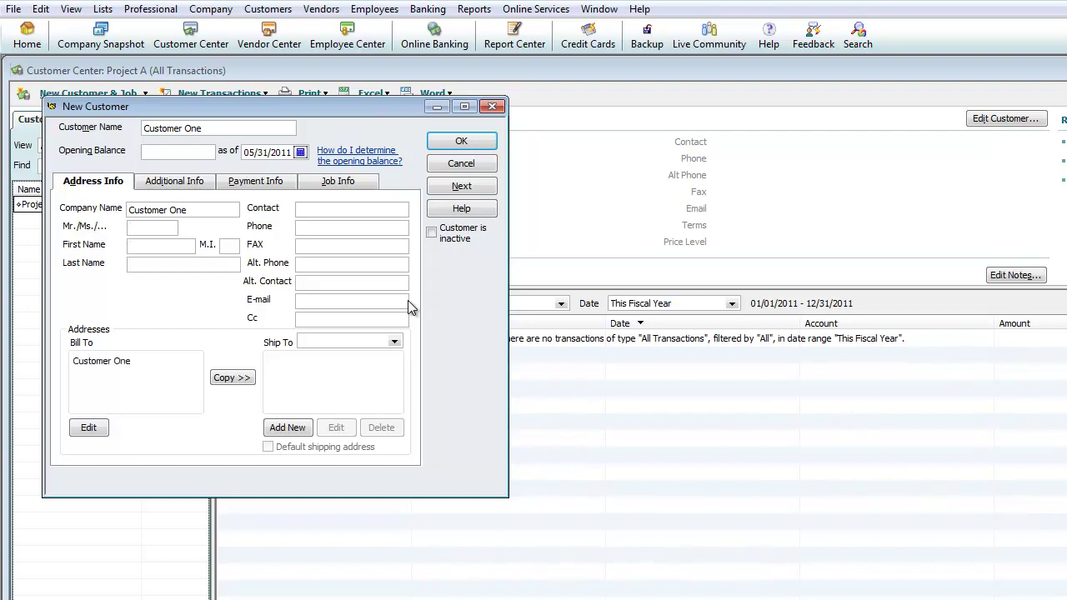
pyautogui.write('Mister')
pyautogui.press('Tab')
pyautogui.press('Tab')
pyautogui.write('Customer')
pyautogui.press('Tab')
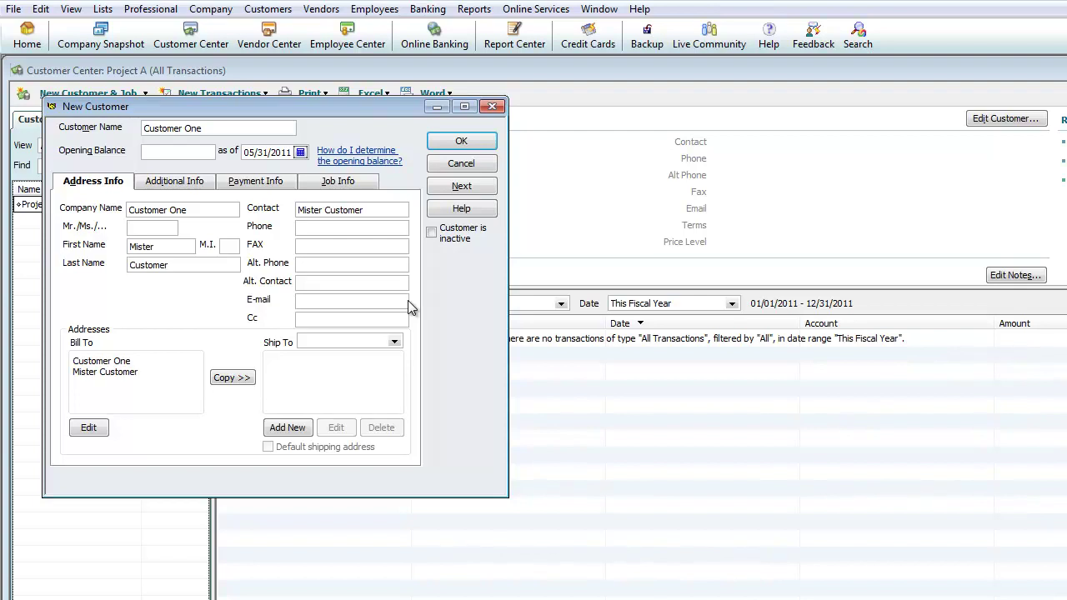
# Step: Enter the Los Angeles, CA 90001 billing address and copy it to Ship To
pyautogui.write('555 Billing Address Los An')
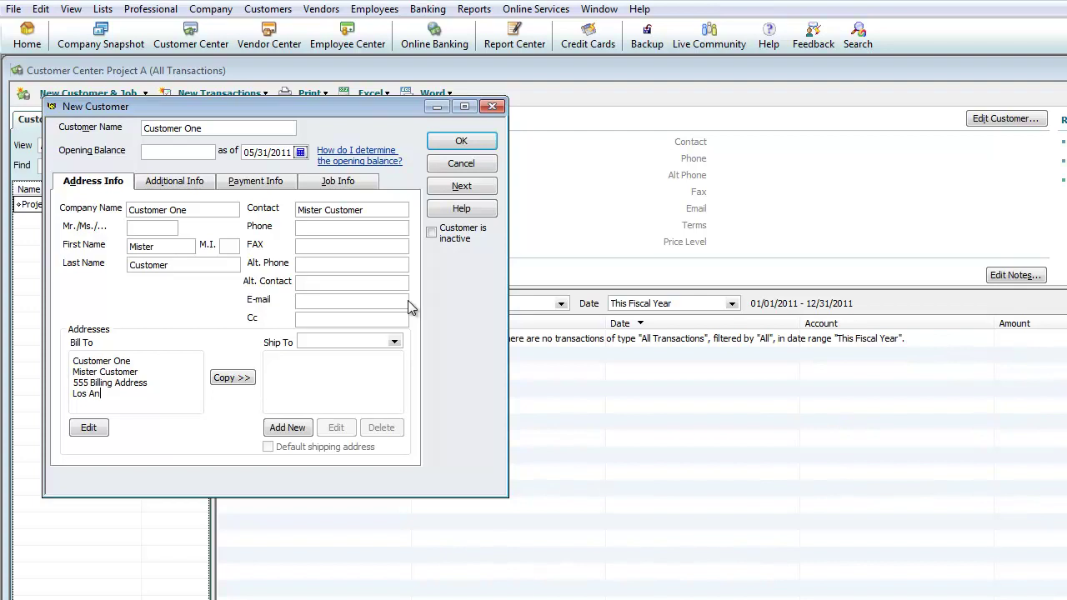
pyautogui.write('geles, CA 90001')
pyautogui.press('Tab')
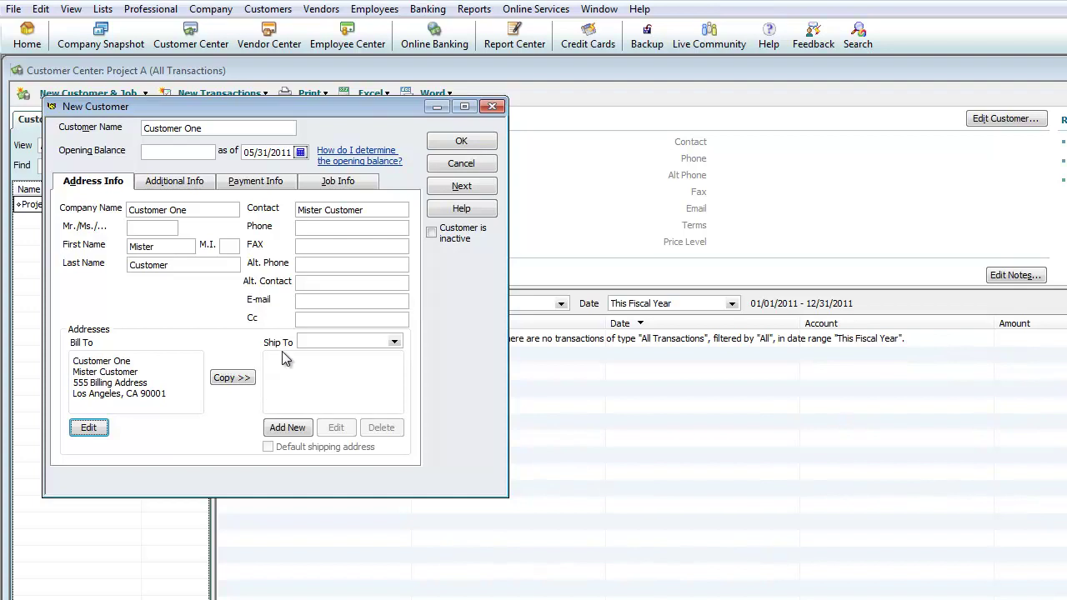
pyautogui.click(227, 381)
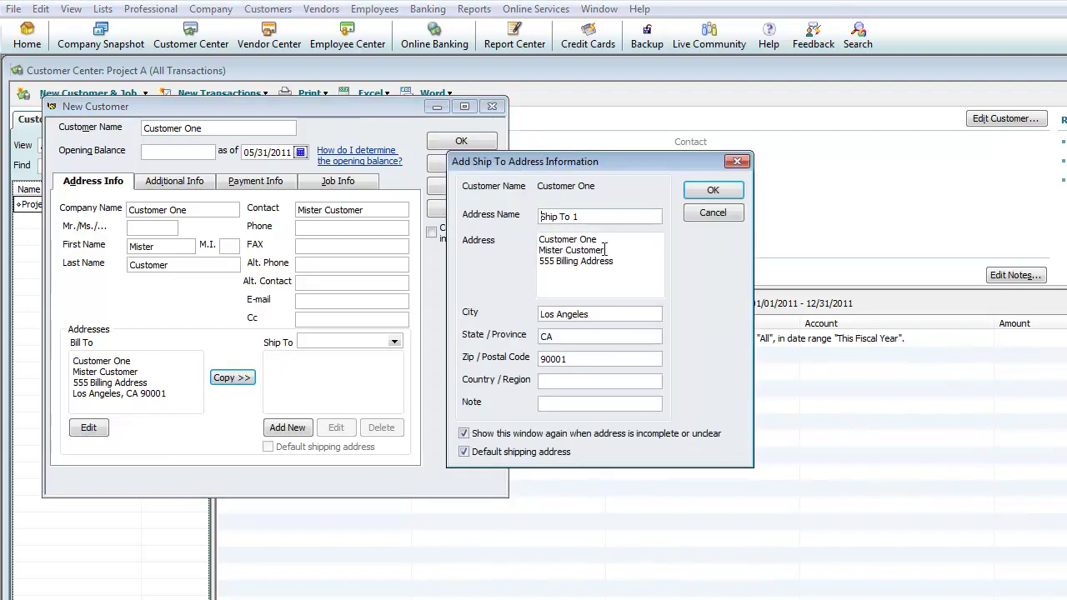
# Step: Accept the copied address as Customer One's default Ship To 1 address
pyautogui.click(710, 193)
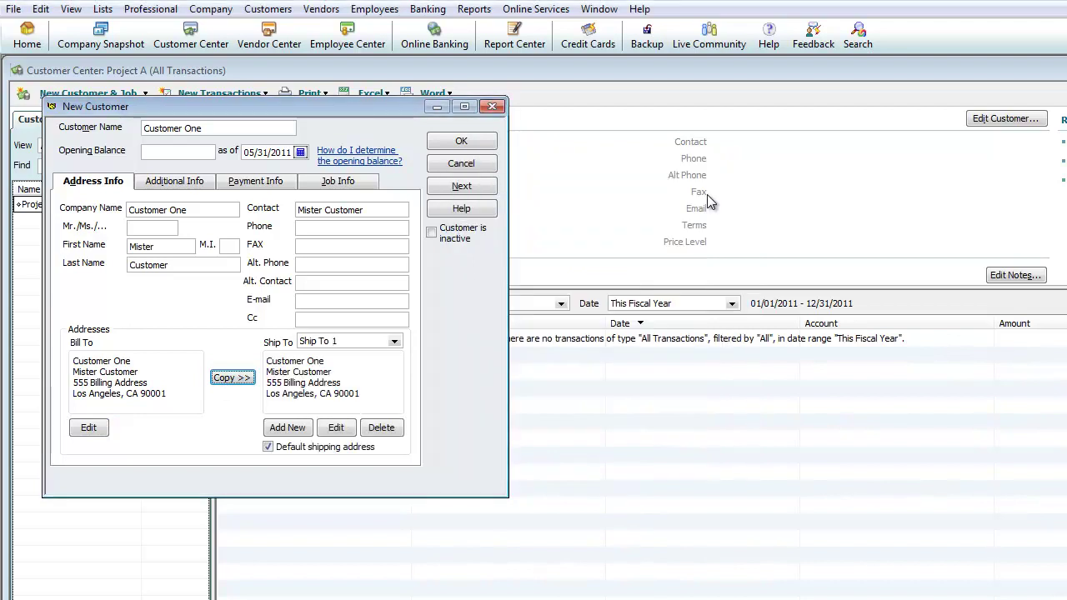
pyautogui.moveTo(267, 393); pyautogui.dragTo(356, 398)
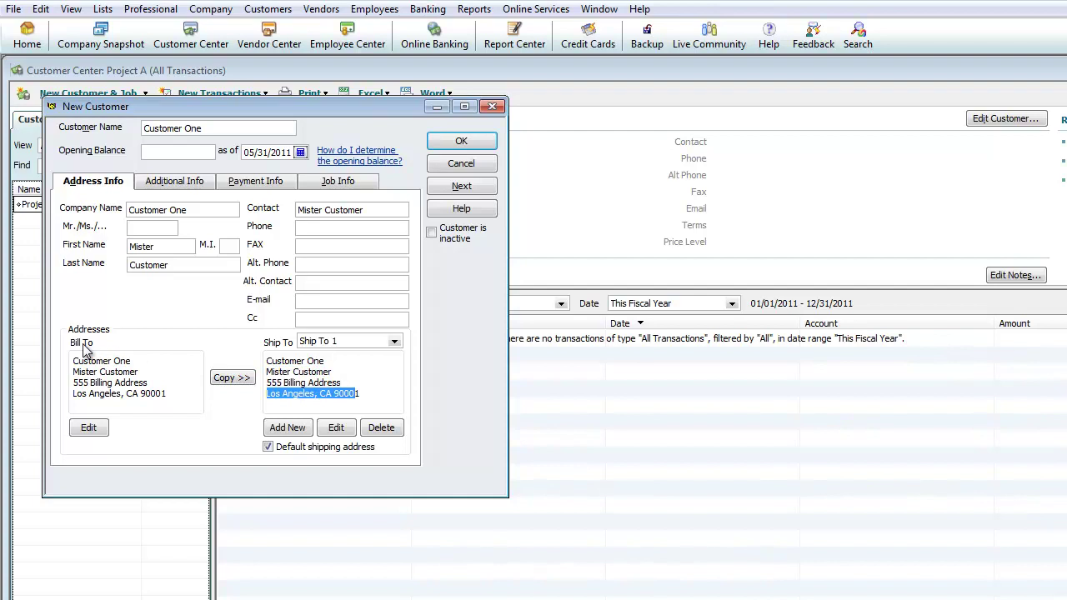
pyautogui.click(325, 227)
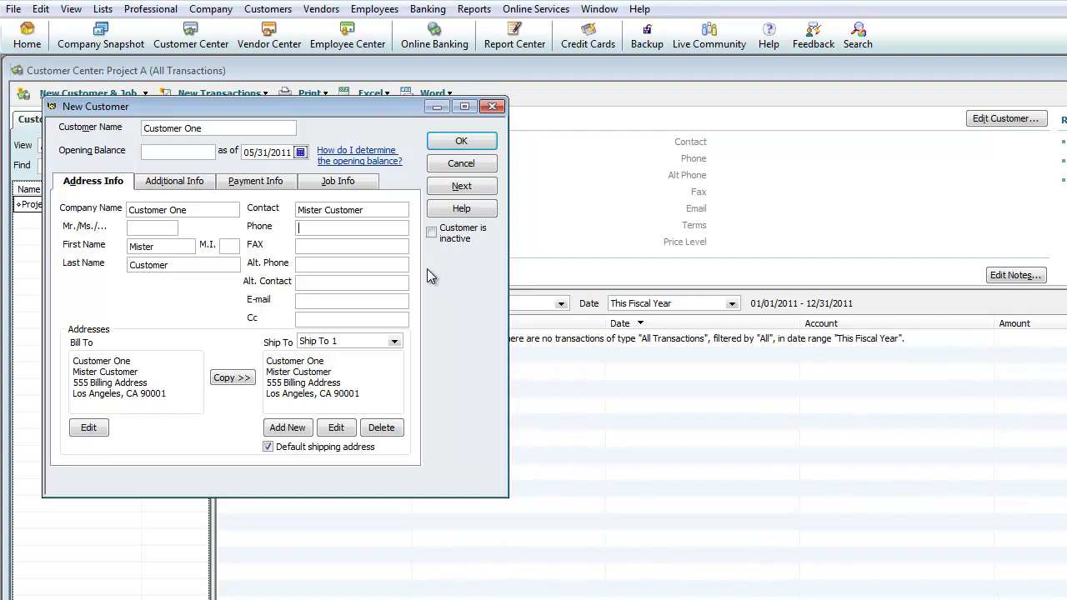
pyautogui.write('213-555-5')
pyautogui.write('555')
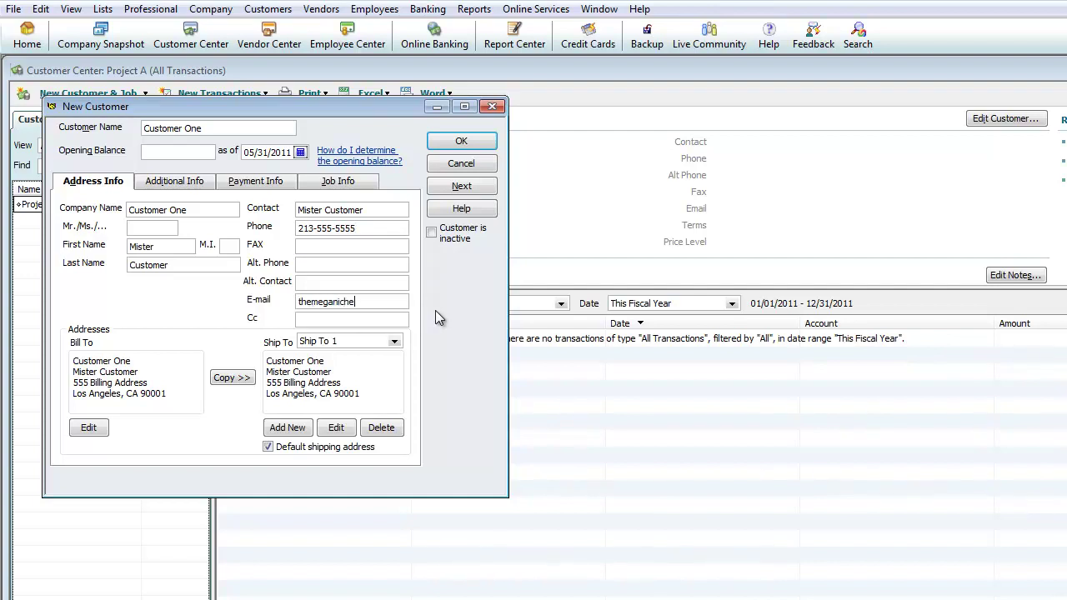
pyautogui.click(178, 186)
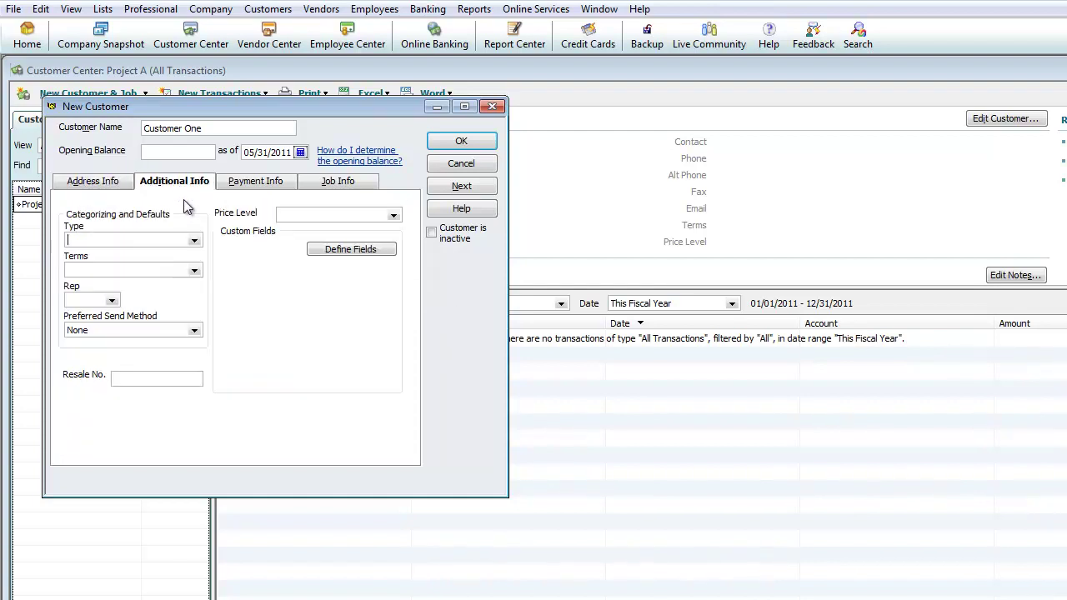
# Step: On Additional Info, leave customer type blank and set the terms to Net 30
pyautogui.click(197, 241)
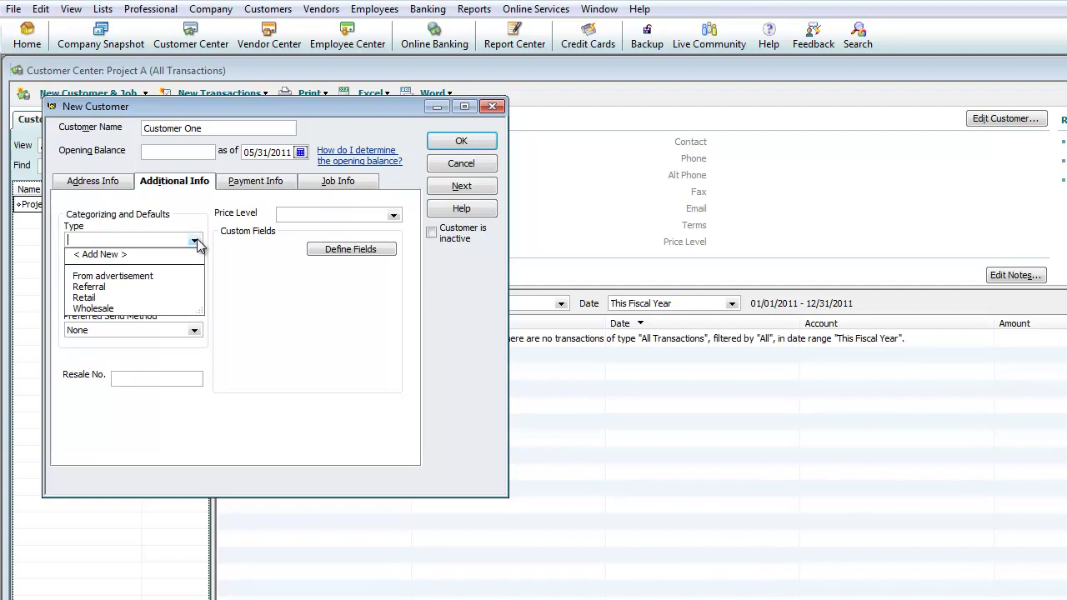
pyautogui.click(195, 242)
pyautogui.click(193, 243)
pyautogui.click(244, 268)
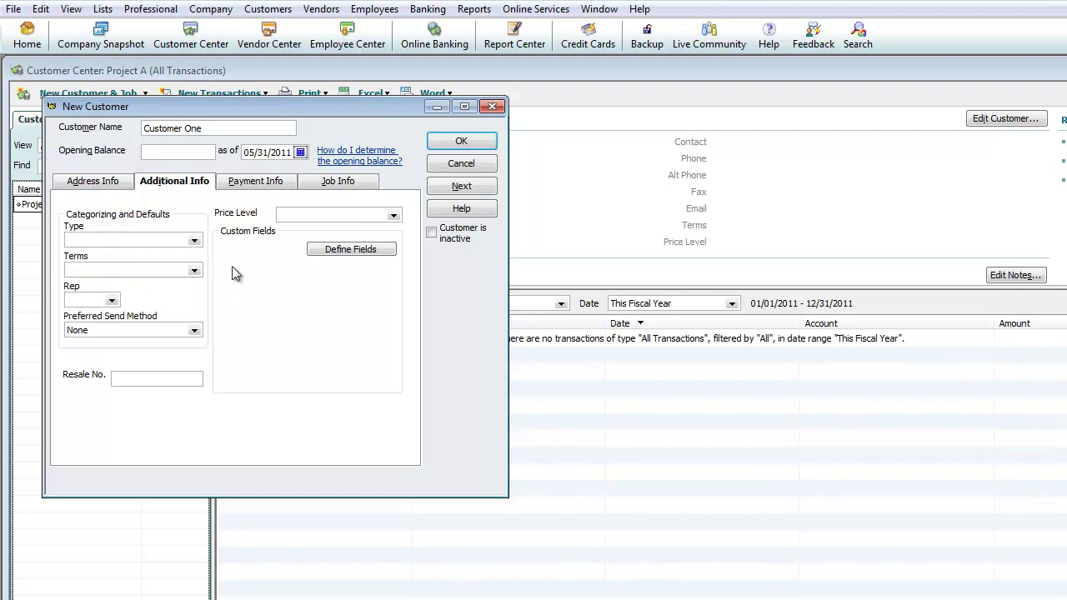
pyautogui.click(195, 271)
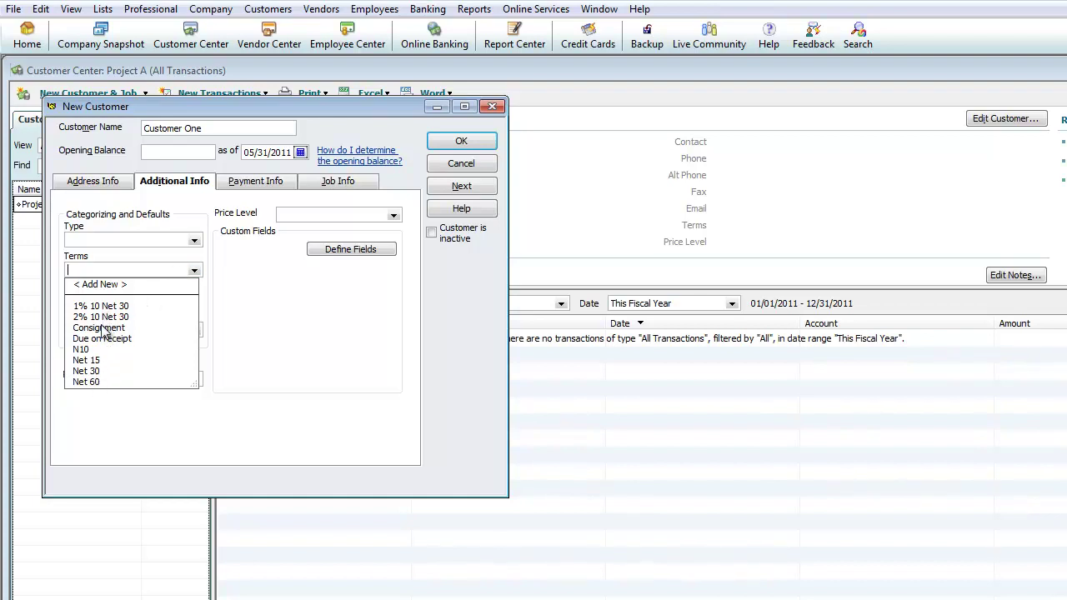
pyautogui.click(86, 371)
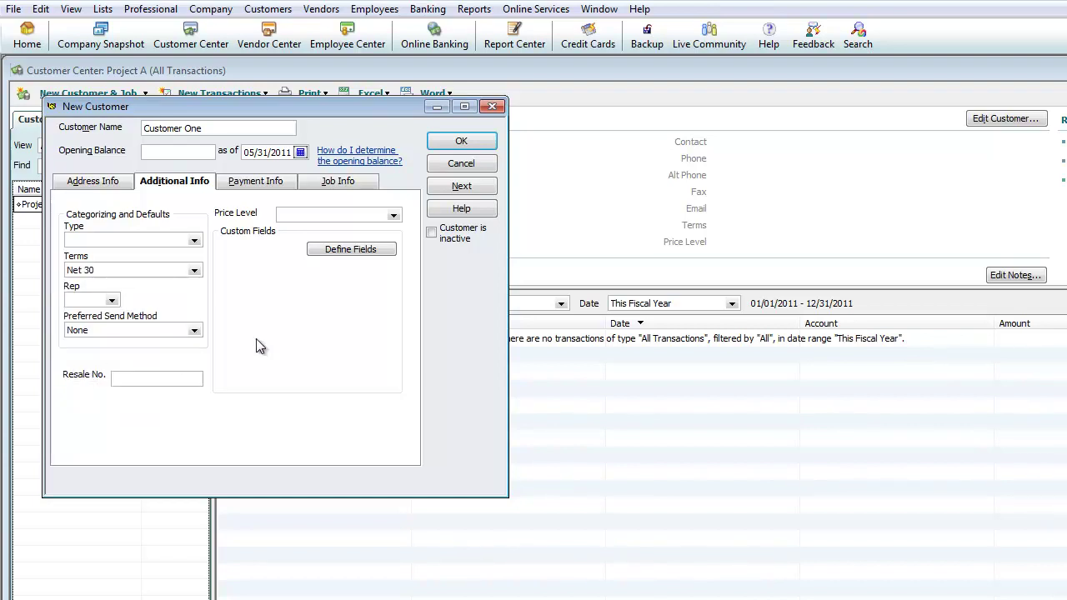
pyautogui.click(256, 185)
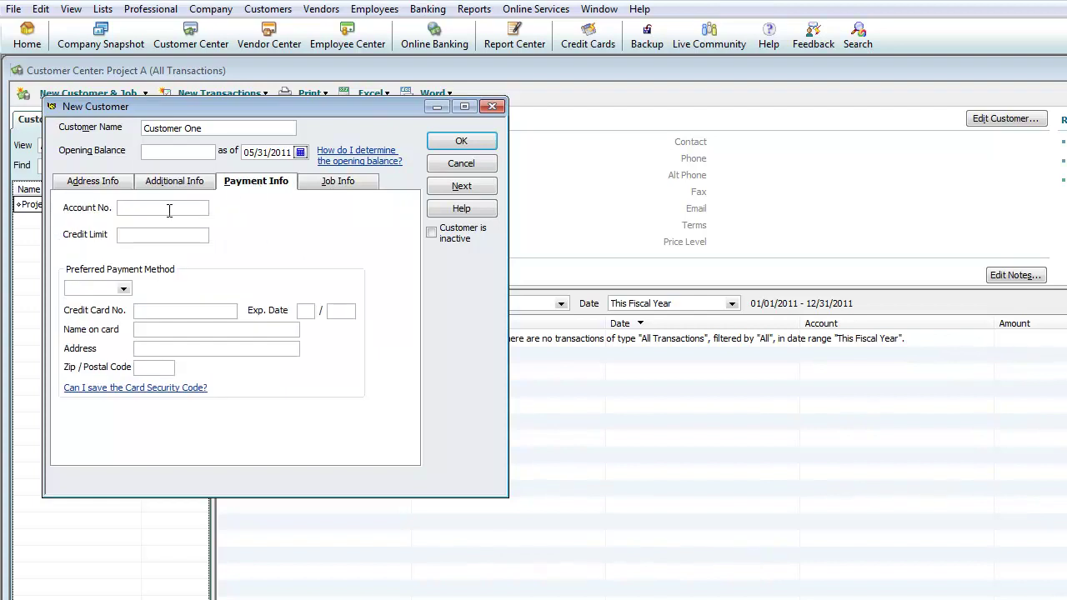
# Step: Review the Payment Info and Job Info tabs, then return to Address Info
pyautogui.click(170, 236)
pyautogui.click(156, 369)
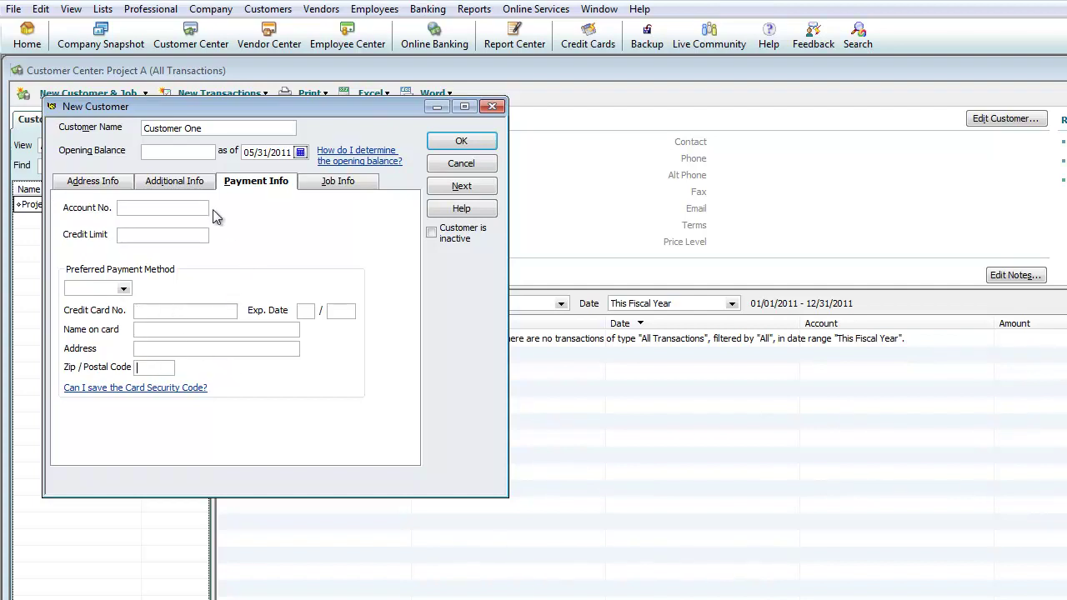
pyautogui.click(323, 187)
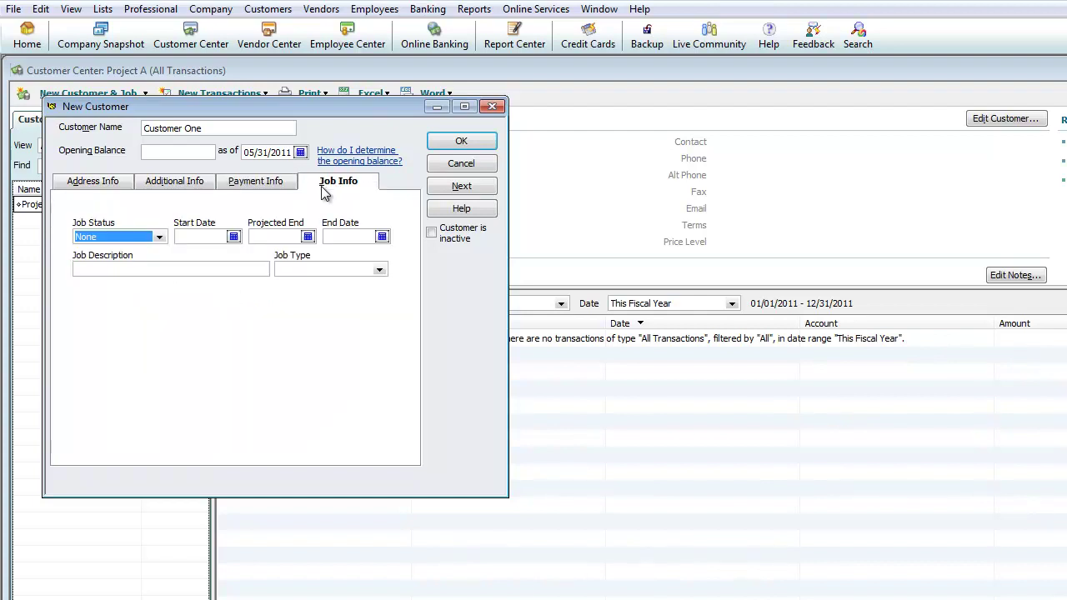
pyautogui.click(223, 185)
pyautogui.click(176, 183)
pyautogui.click(85, 184)
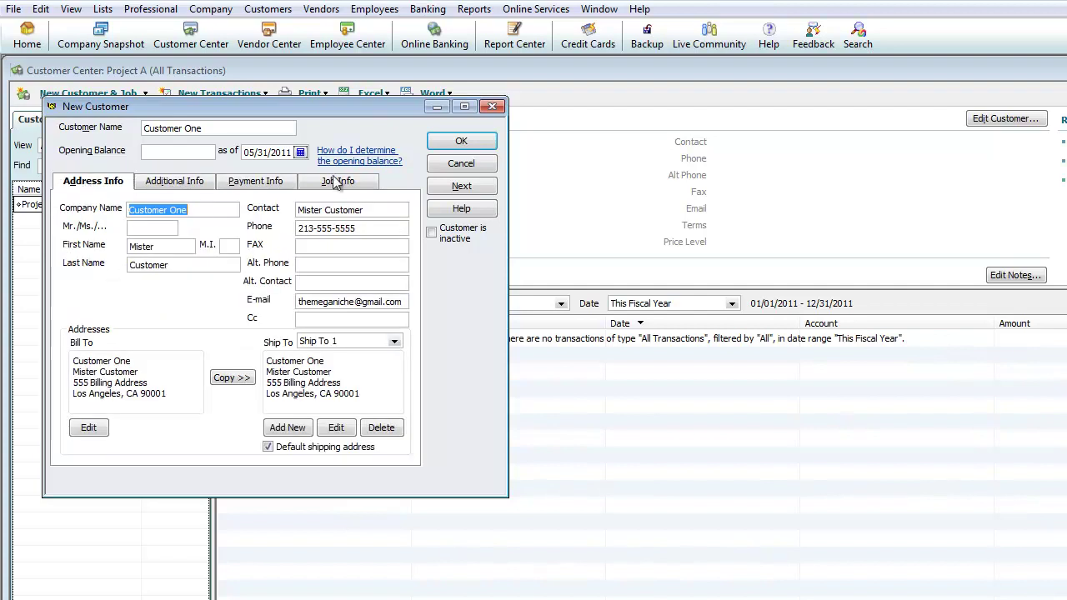
# Step: Save Customer One and start another new customer record
pyautogui.click(461, 141)
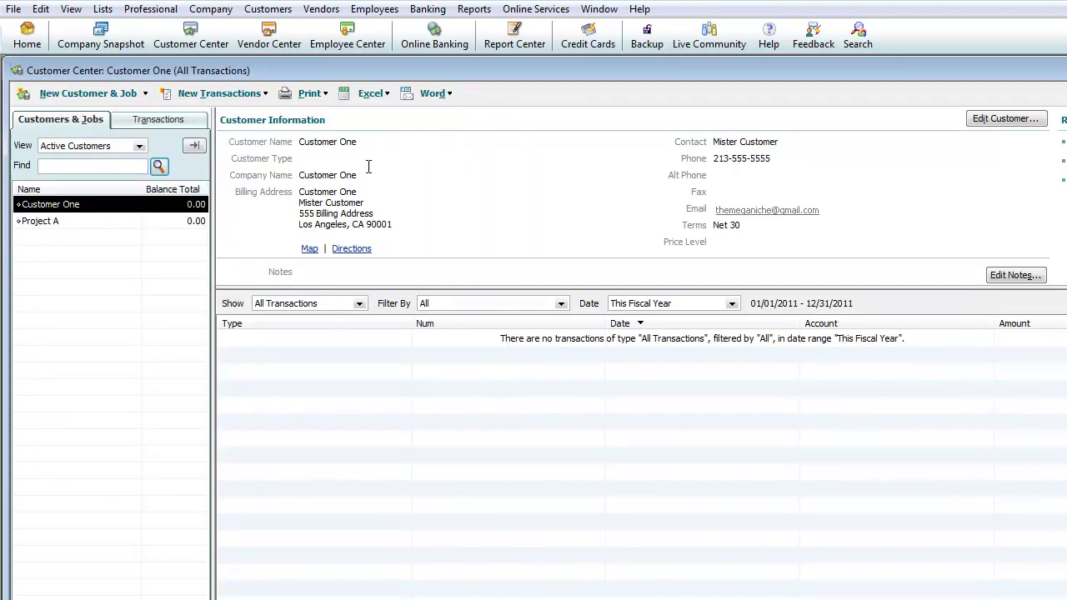
pyautogui.click(131, 99)
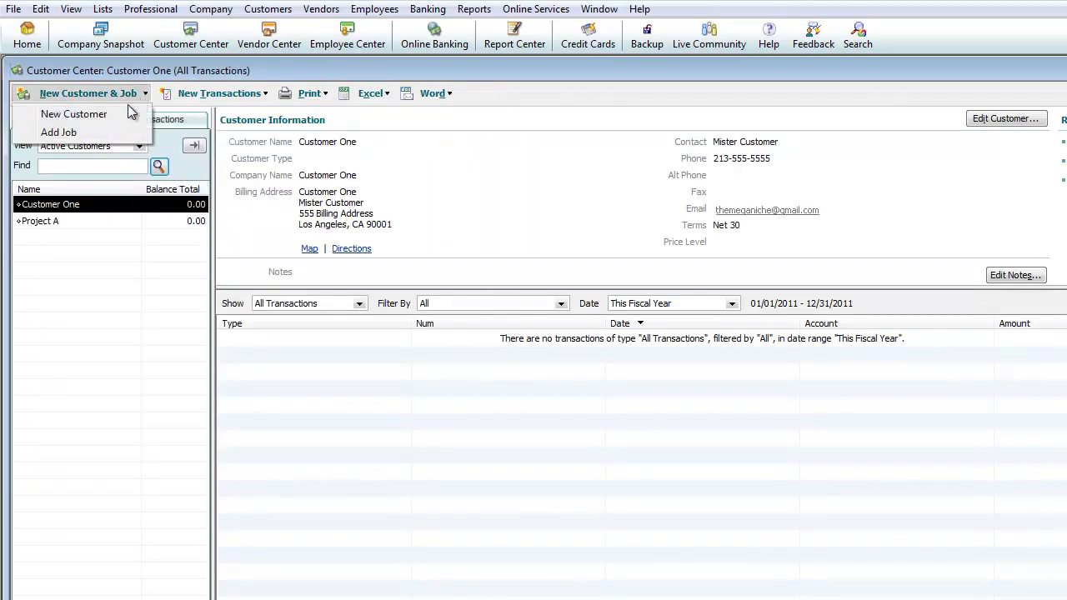
pyautogui.click(73, 115)
# Step: Enter Customer Two as the customer name and company name
pyautogui.write('Custom')
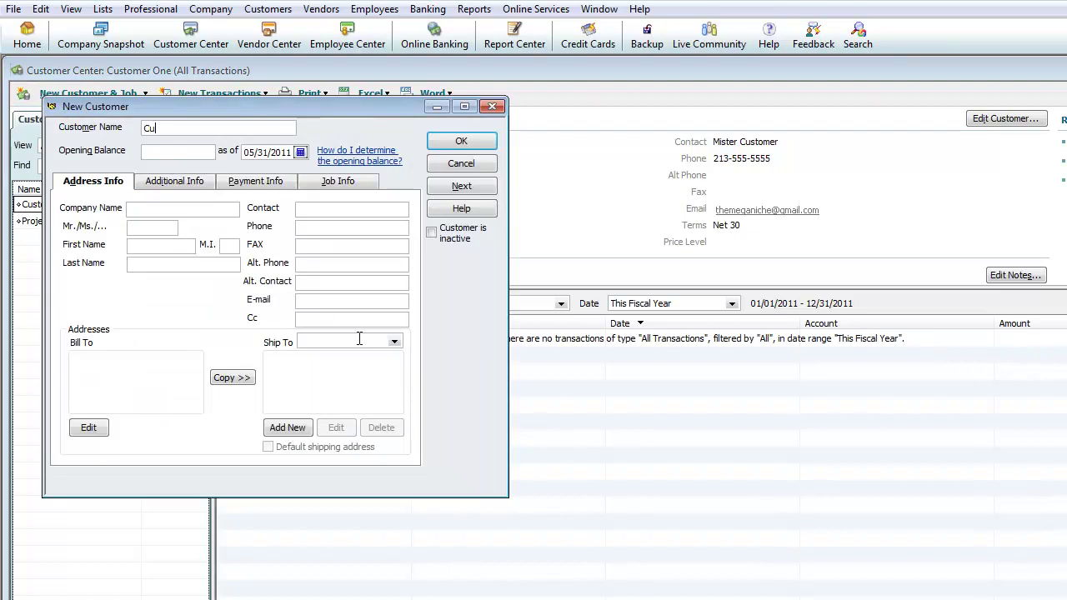
pyautogui.press('BackSpace')
pyautogui.press('BackSpace')
pyautogui.write('omer Two')
pyautogui.press('Tab')
pyautogui.press('Tab')
pyautogui.write('Customer Two')
pyautogui.press('Tab')
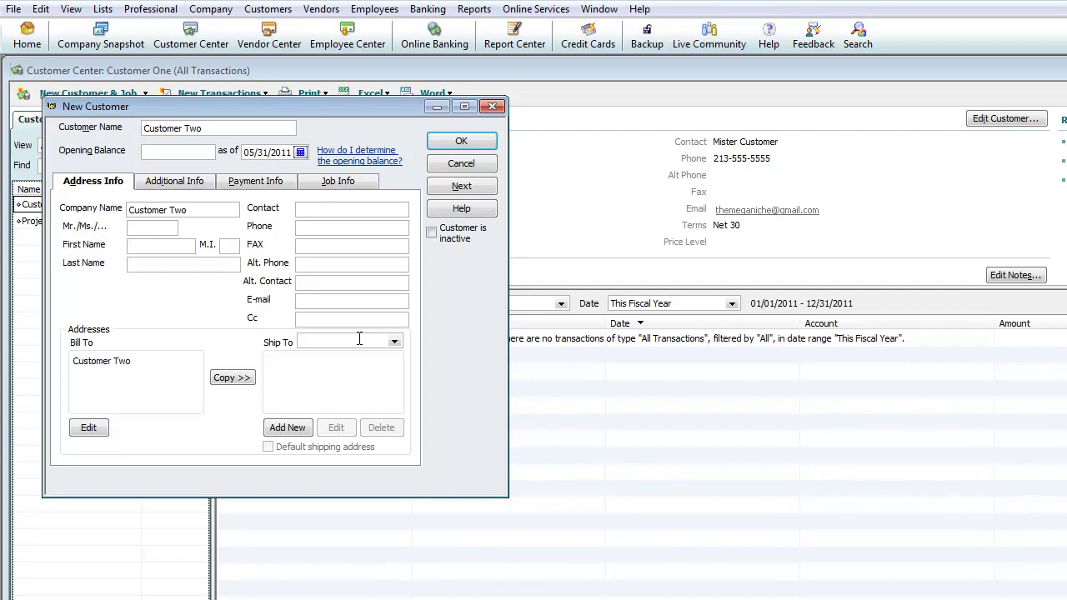
# Step: Add the Los Angeles, CA 90001 billing address and e-mail, save, then select Customer One
pyautogui.write('555 Street Two')
pyautogui.press('Return')
pyautogui.write('Los Angeles, CA 9001')
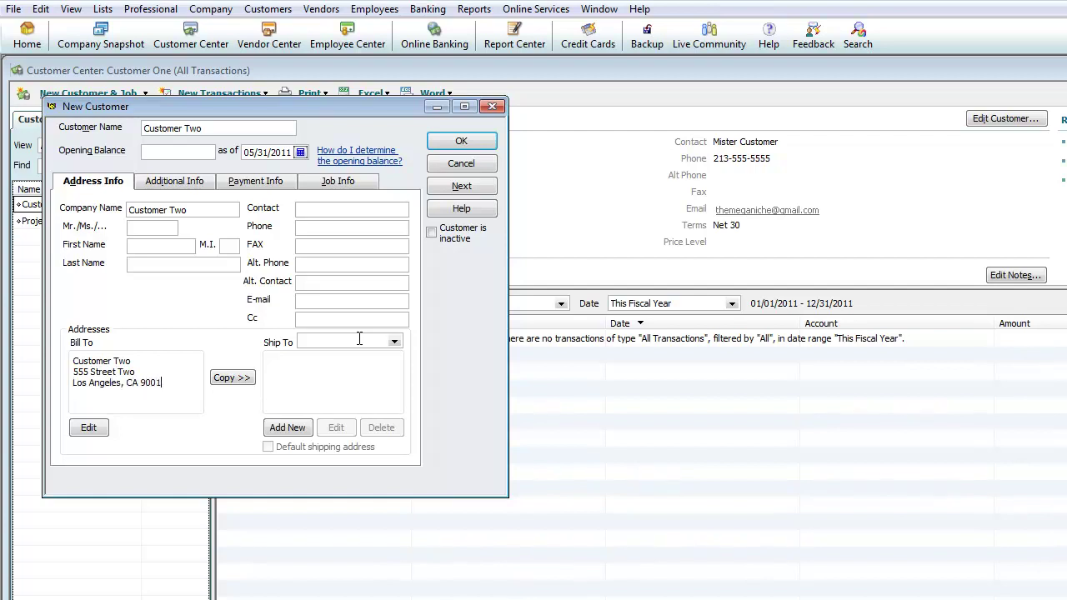
pyautogui.press('Left')
pyautogui.write('0')
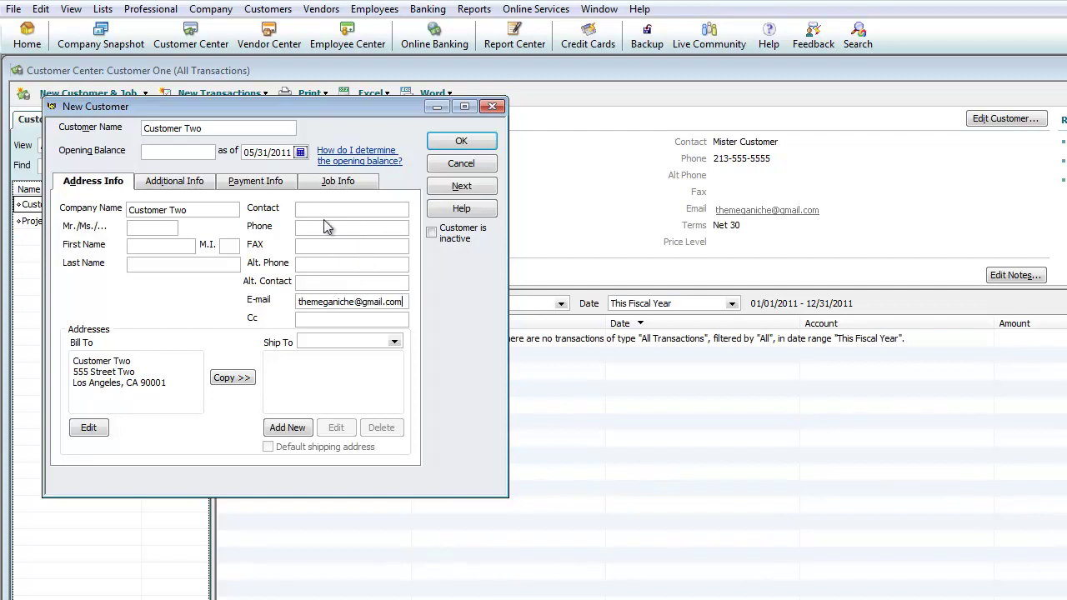
pyautogui.click(447, 150)
pyautogui.click(142, 205)
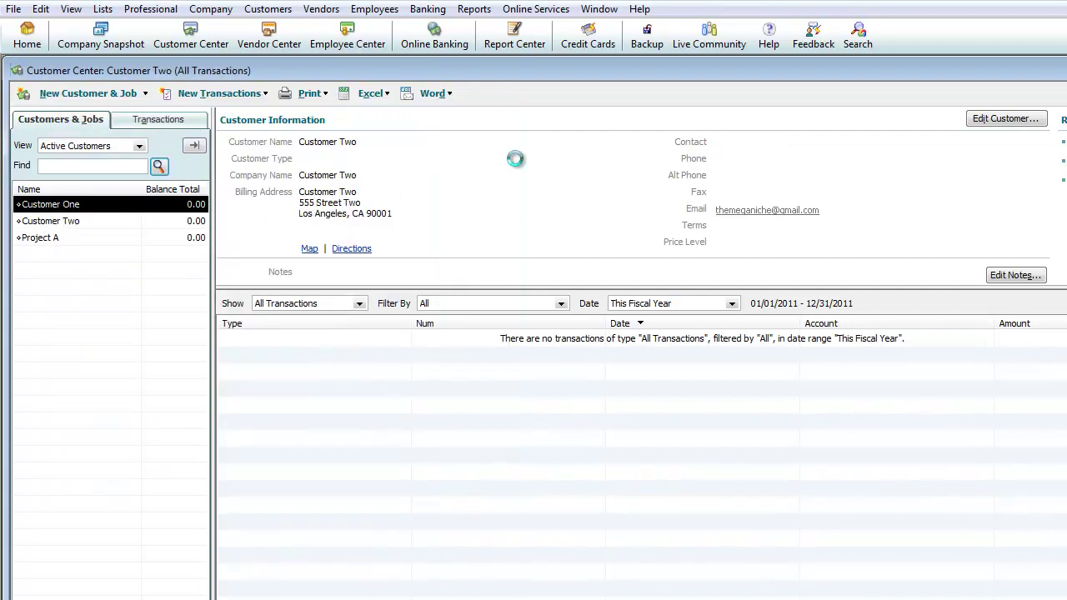
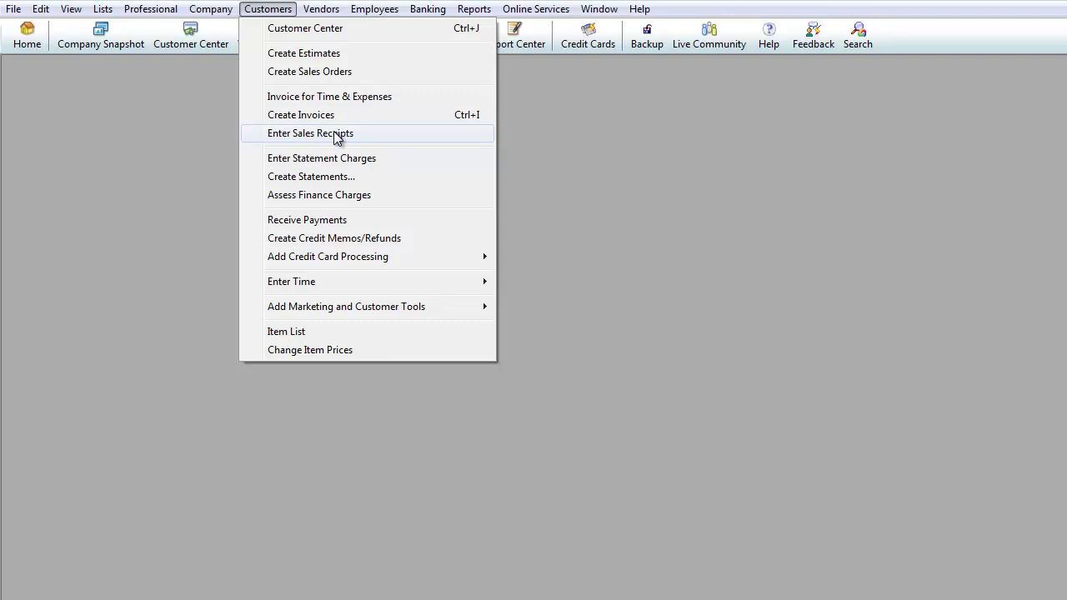
# Step: Start a blank sales receipt, permanently turn off the payment methods interview, and enlarge its window
pyautogui.click(336, 136)
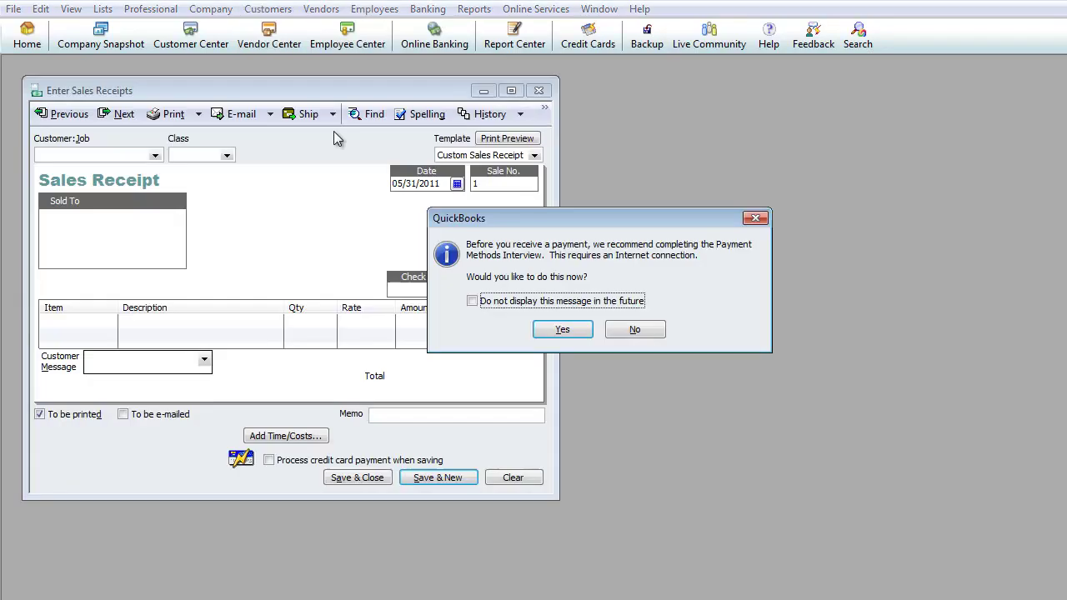
pyautogui.click(473, 301)
pyautogui.click(634, 330)
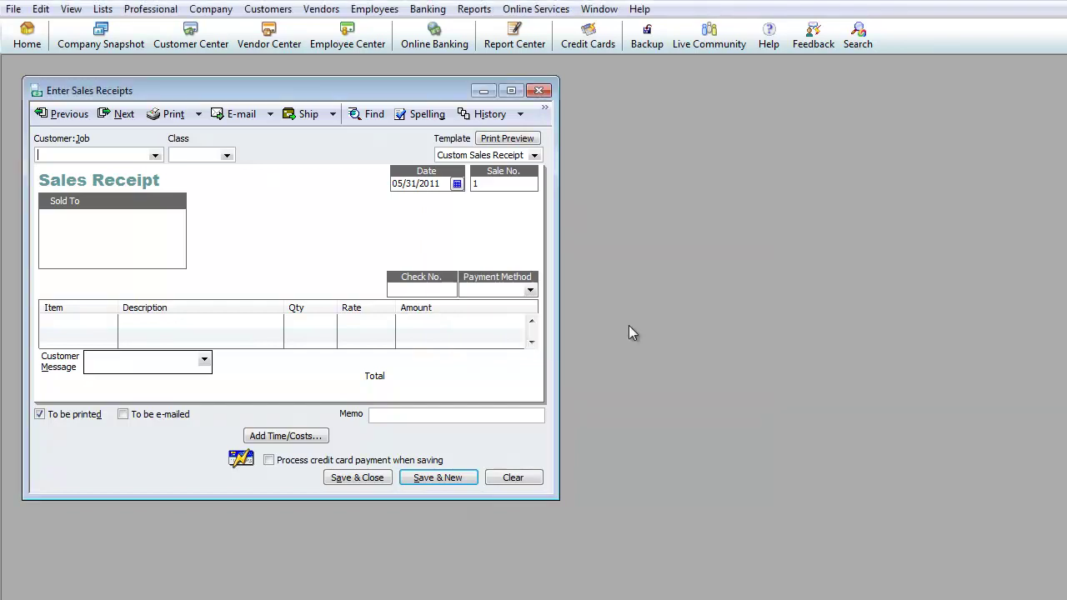
pyautogui.moveTo(408, 90); pyautogui.dragTo(442, 90)
pyautogui.moveTo(593, 500); pyautogui.dragTo(954, 582)
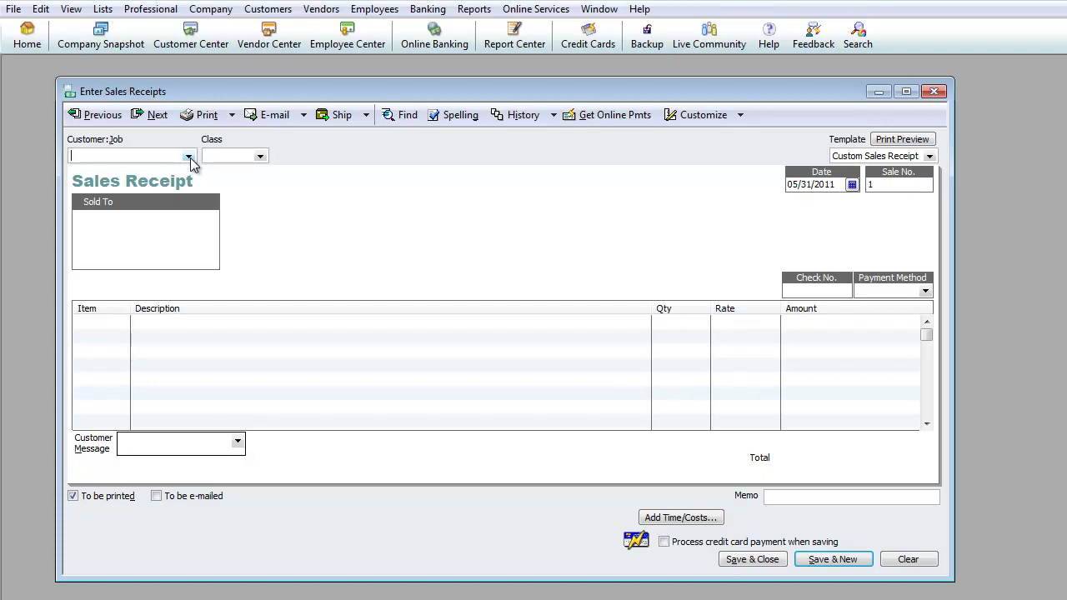
# Step: Begin a new customer named Job A from the Customer:Job list, then cancel it unsaved
pyautogui.click(189, 156)
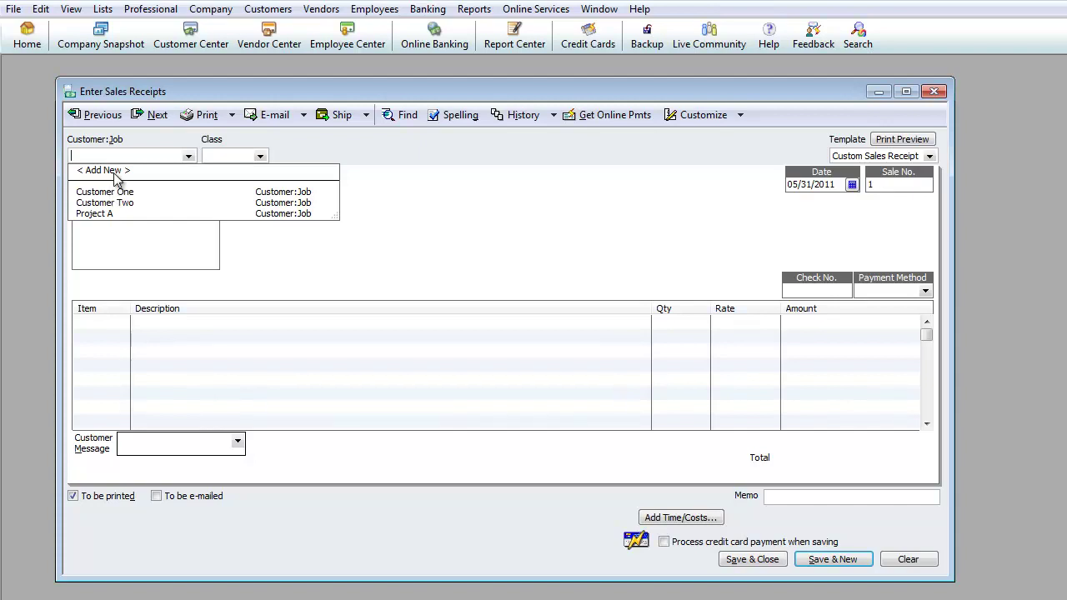
pyautogui.click(107, 170)
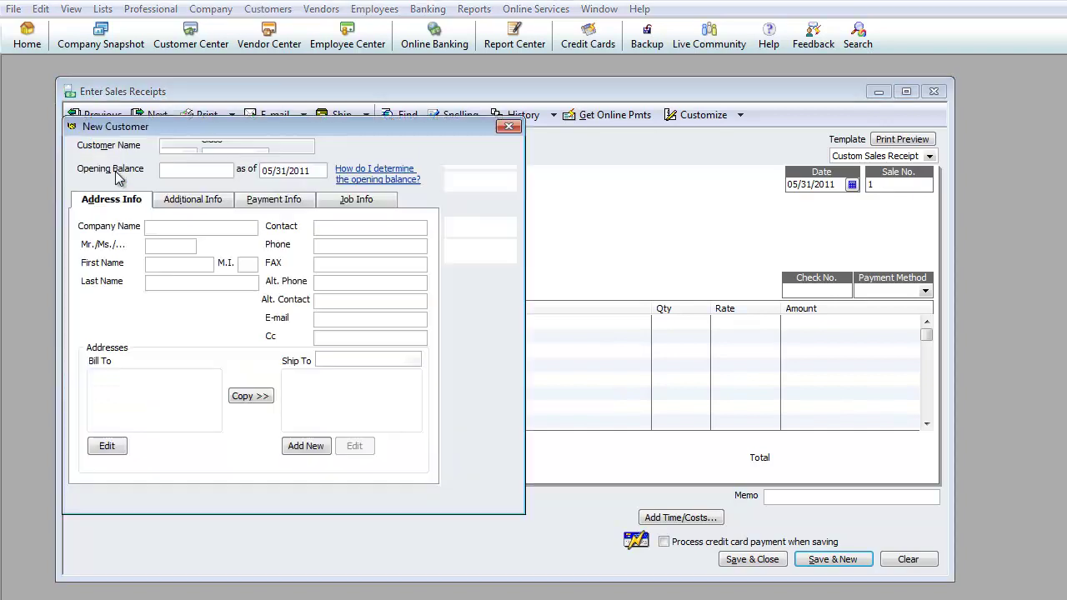
pyautogui.moveTo(200, 129); pyautogui.dragTo(331, 165)
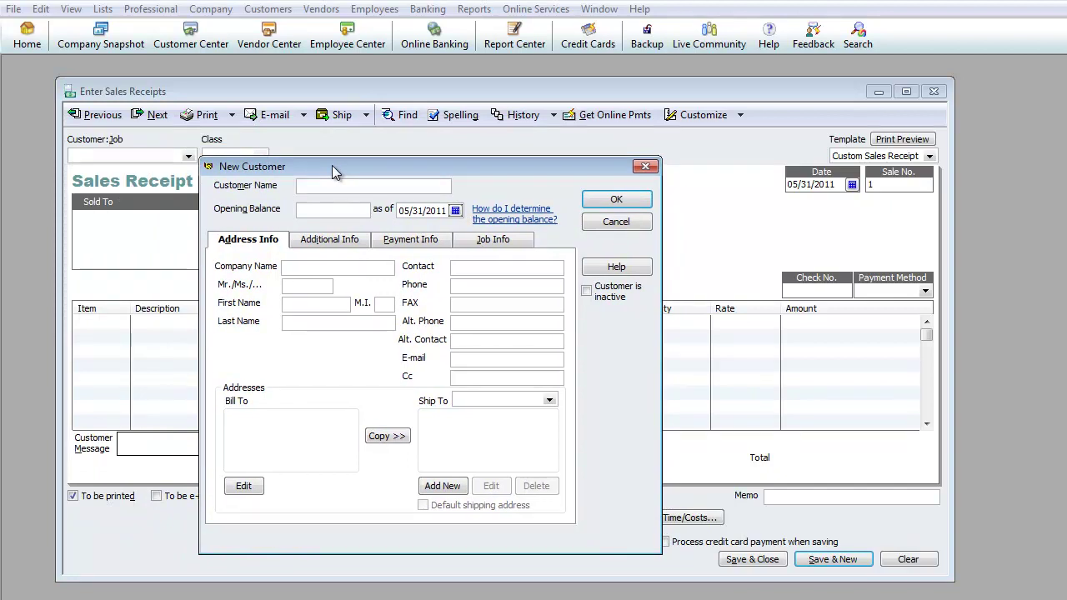
pyautogui.write('A')
pyautogui.click(612, 223)
pyautogui.click(275, 10)
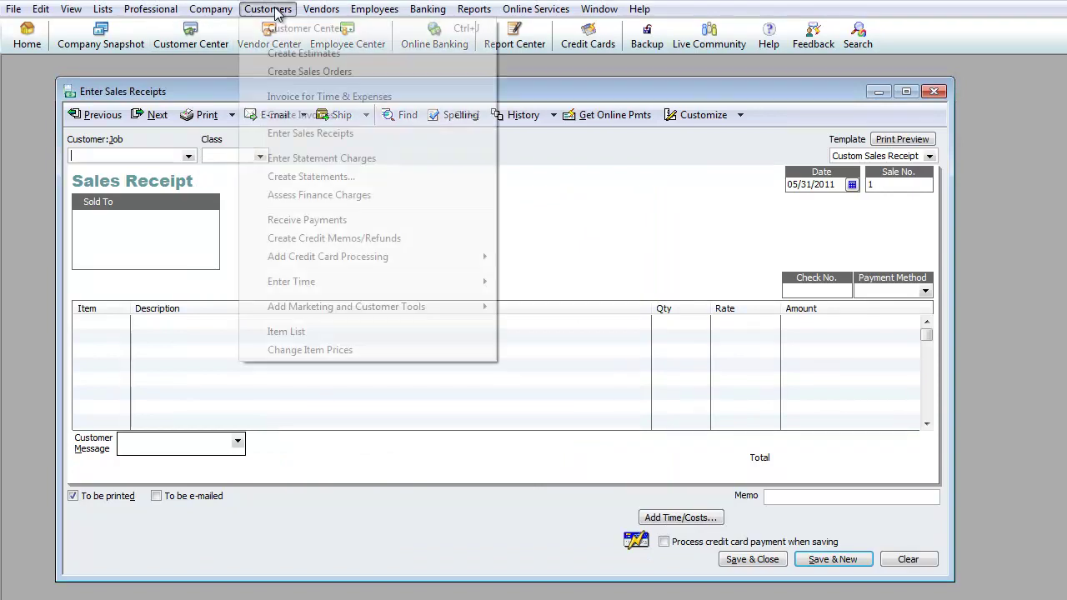
# Step: In the Customer Center, add Job A as a job under Customer One
pyautogui.click(300, 29)
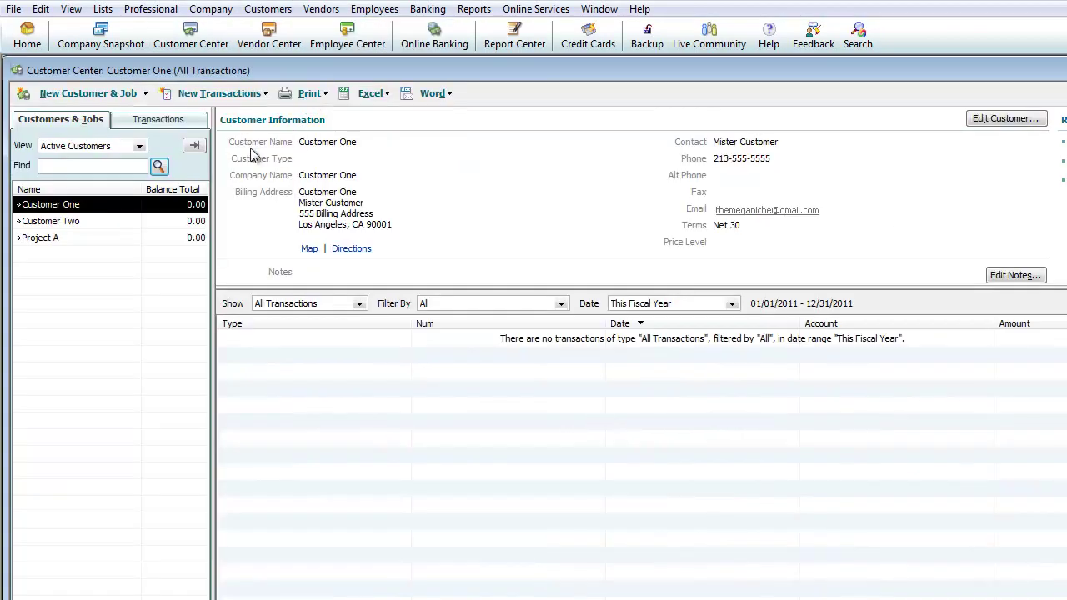
pyautogui.rightClick(57, 208)
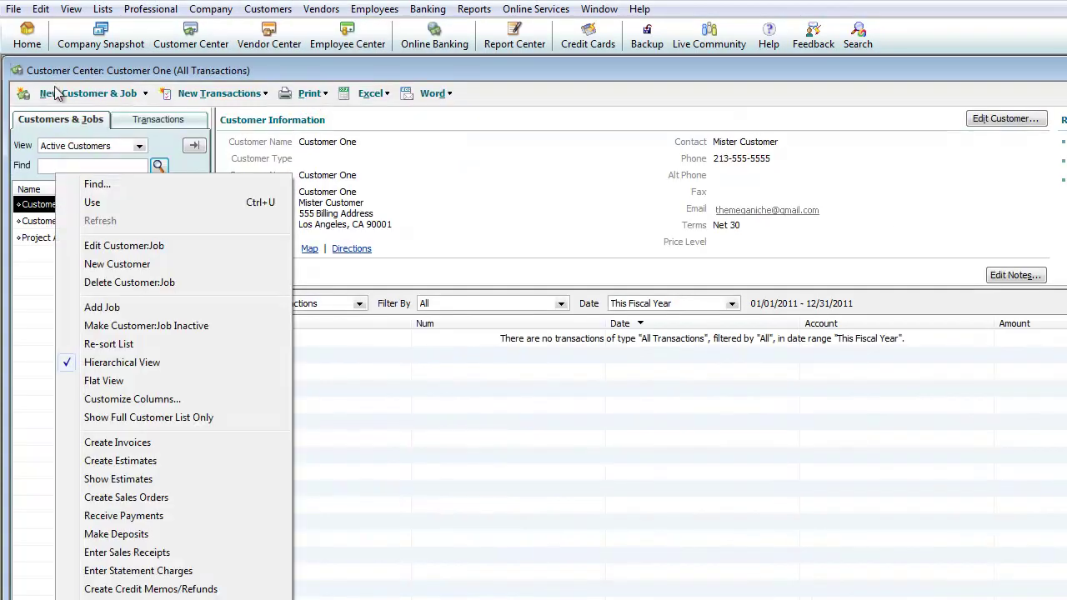
pyautogui.click(147, 94)
pyautogui.click(98, 131)
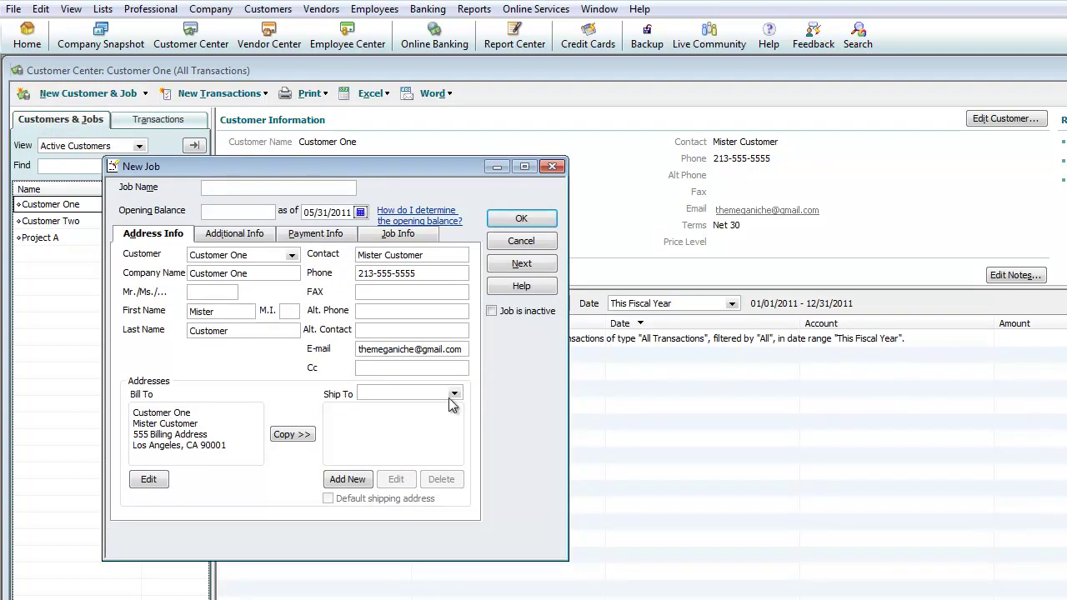
pyautogui.write('Job AS')
pyautogui.press('BackSpace')
pyautogui.click(520, 217)
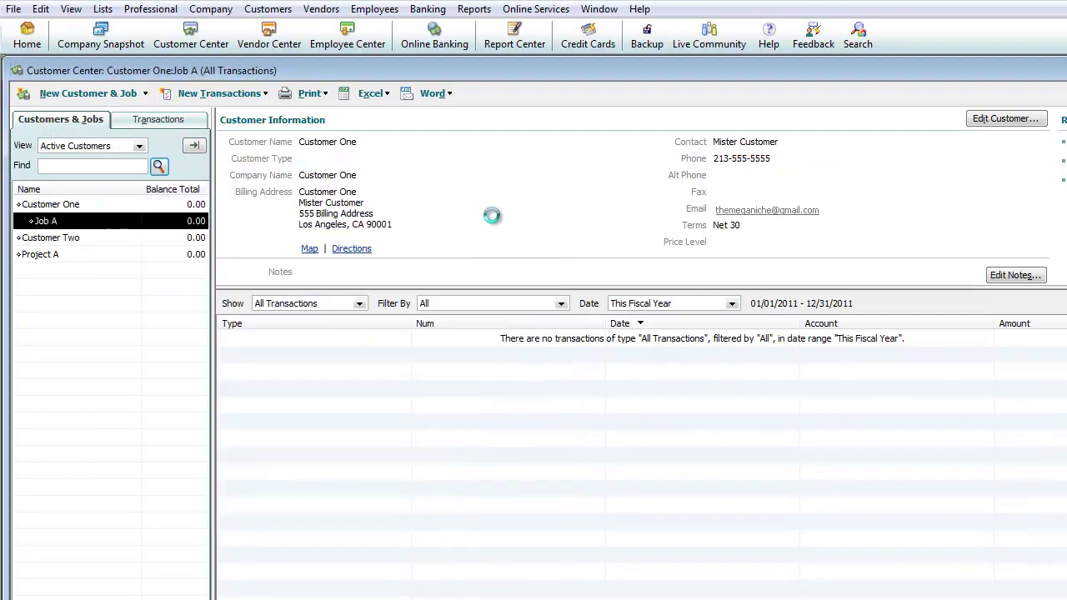
# Step: Add Job B as a second job under Customer One
pyautogui.rightClick(76, 205)
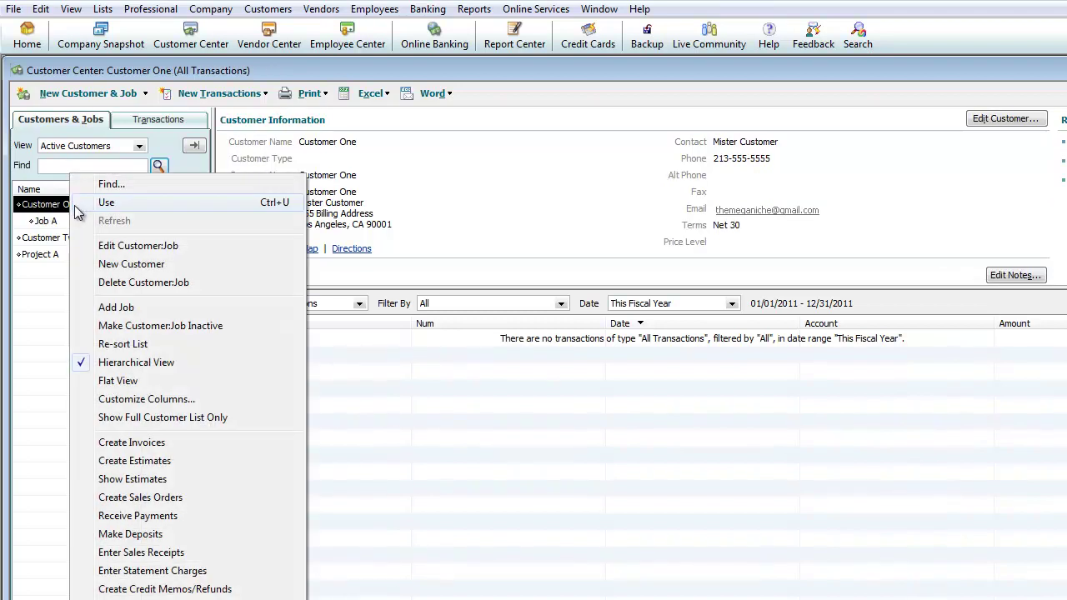
pyautogui.click(145, 95)
pyautogui.click(92, 130)
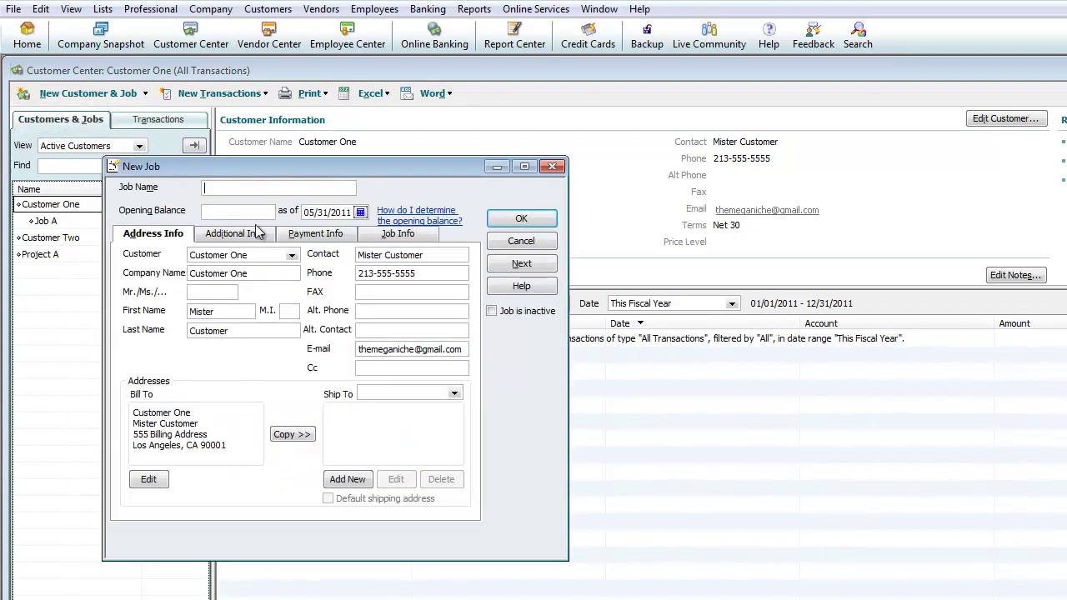
pyautogui.write('Job B')
pyautogui.click(525, 220)
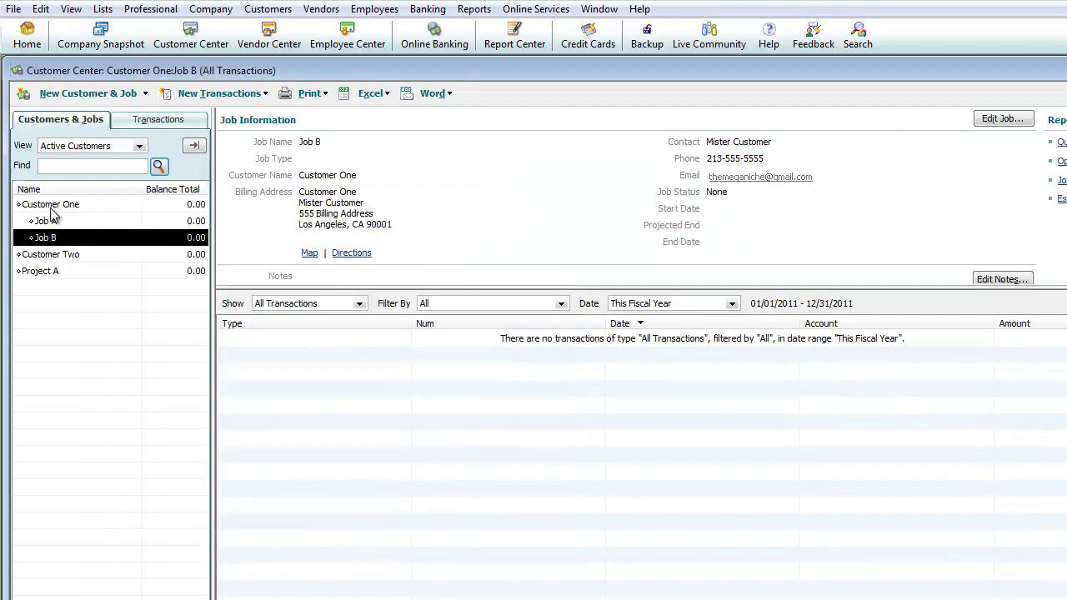
# Step: Review the details of Customer One, Job A and Job B
pyautogui.click(48, 205)
pyautogui.click(46, 221)
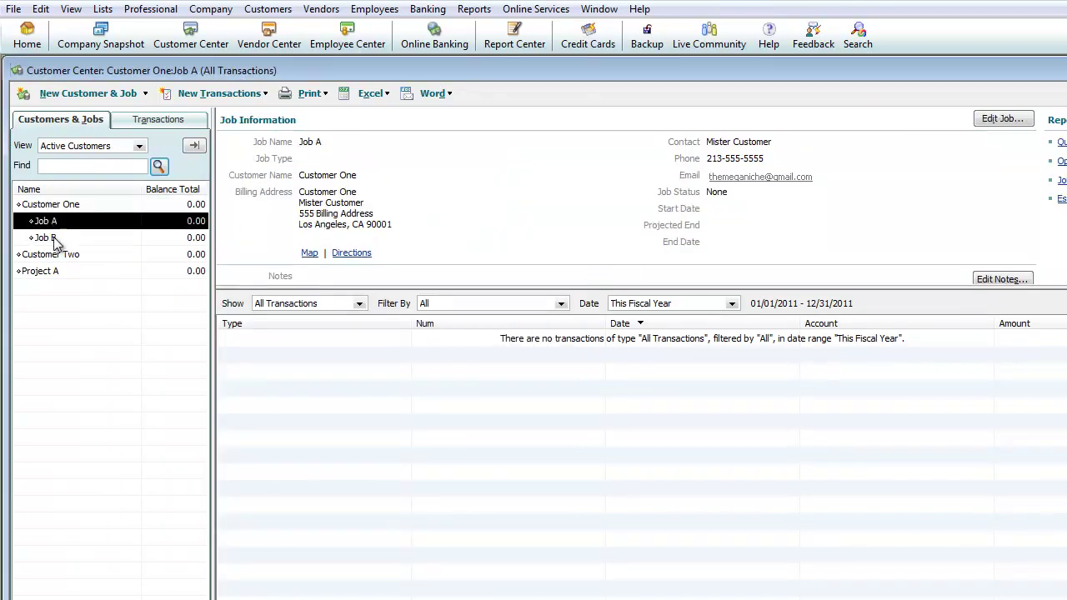
pyautogui.click(53, 237)
pyautogui.click(69, 207)
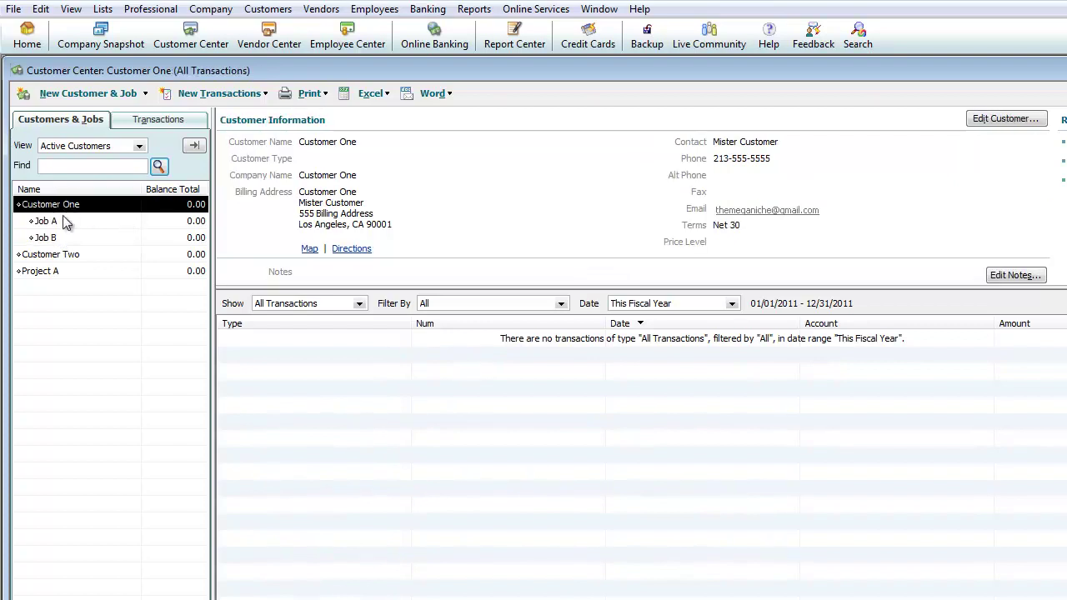
pyautogui.click(49, 222)
pyautogui.click(52, 238)
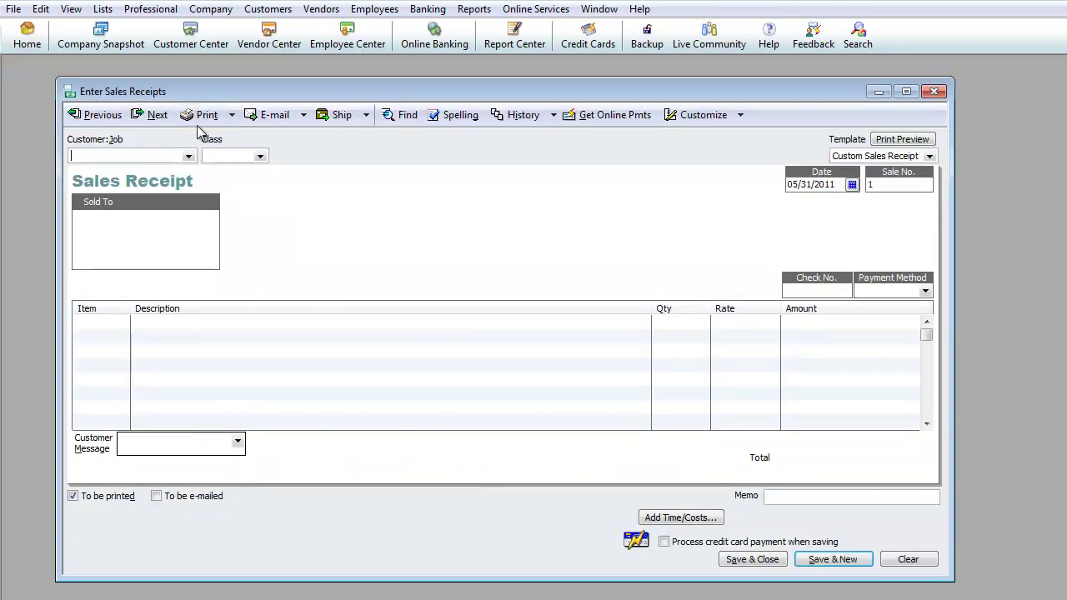
# Step: Choose Customer One:Job A as the receipt's customer, leaving Class empty
pyautogui.write('Customer One')
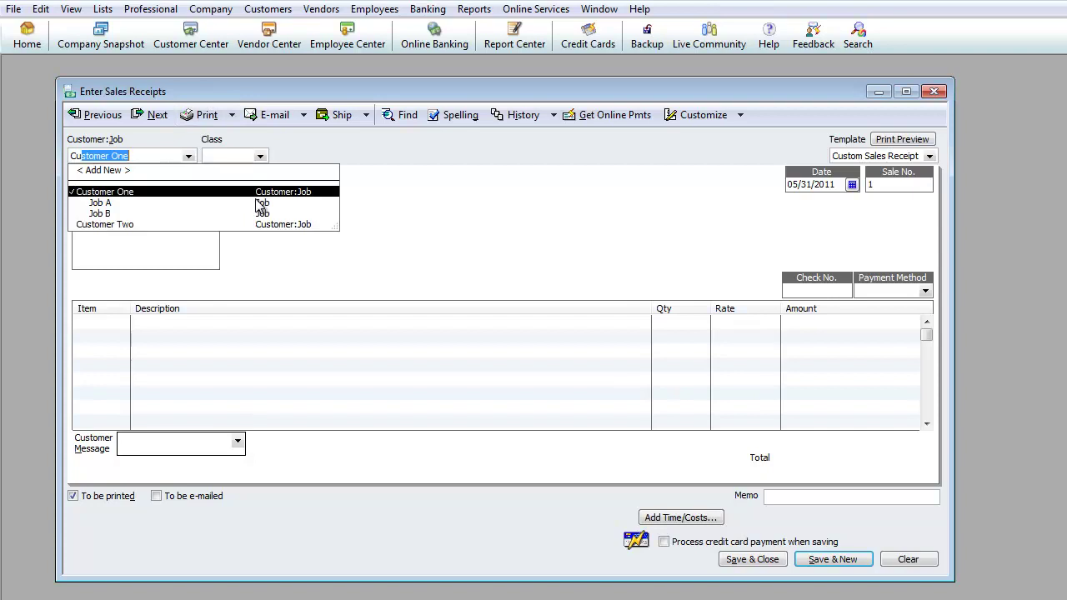
pyautogui.press('Down')
pyautogui.click(258, 205)
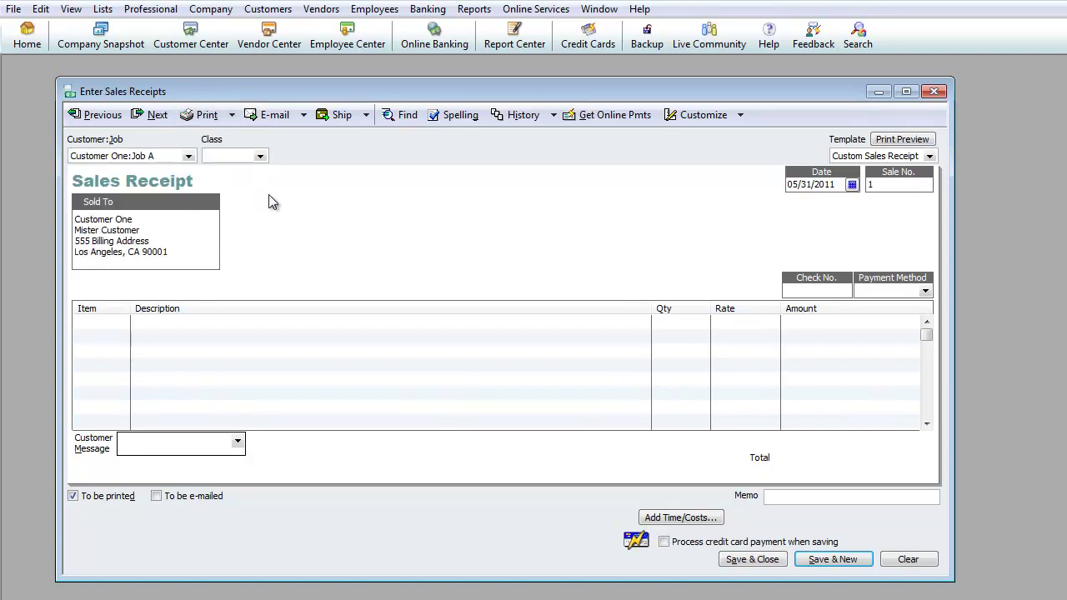
pyautogui.click(261, 157)
pyautogui.click(261, 157)
# Step: Keep Custom Sales Receipt as the receipt template
pyautogui.press('Tab')
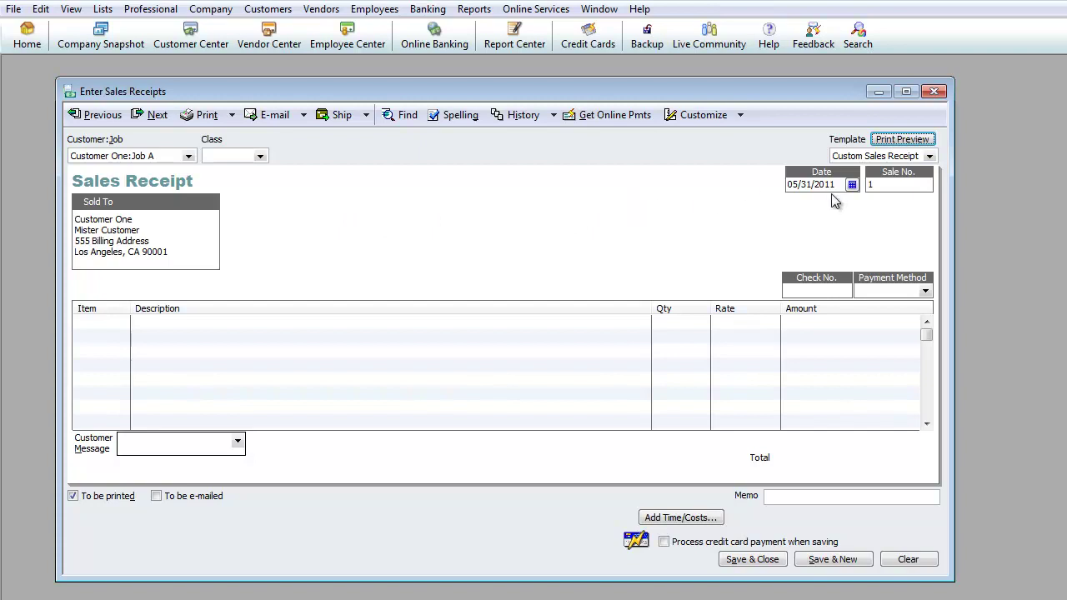
pyautogui.press('Tab')
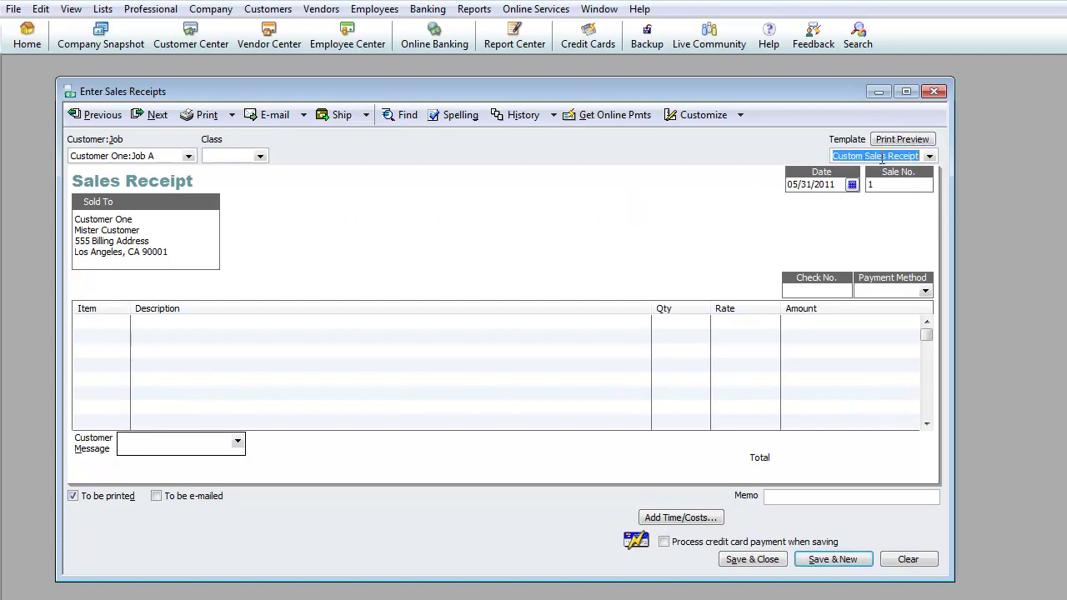
pyautogui.click(929, 157)
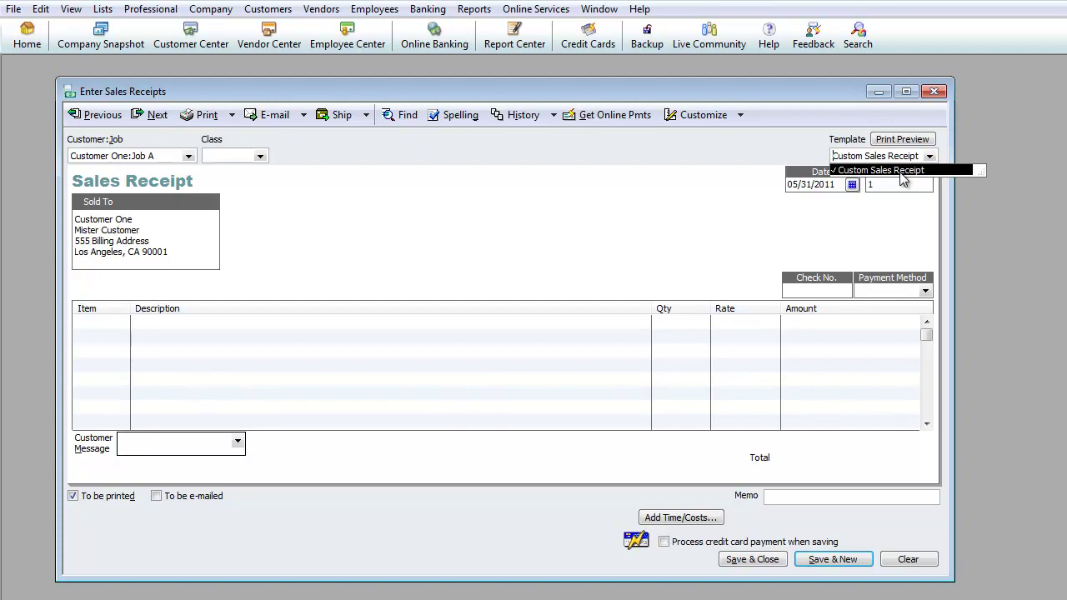
pyautogui.click(550, 235)
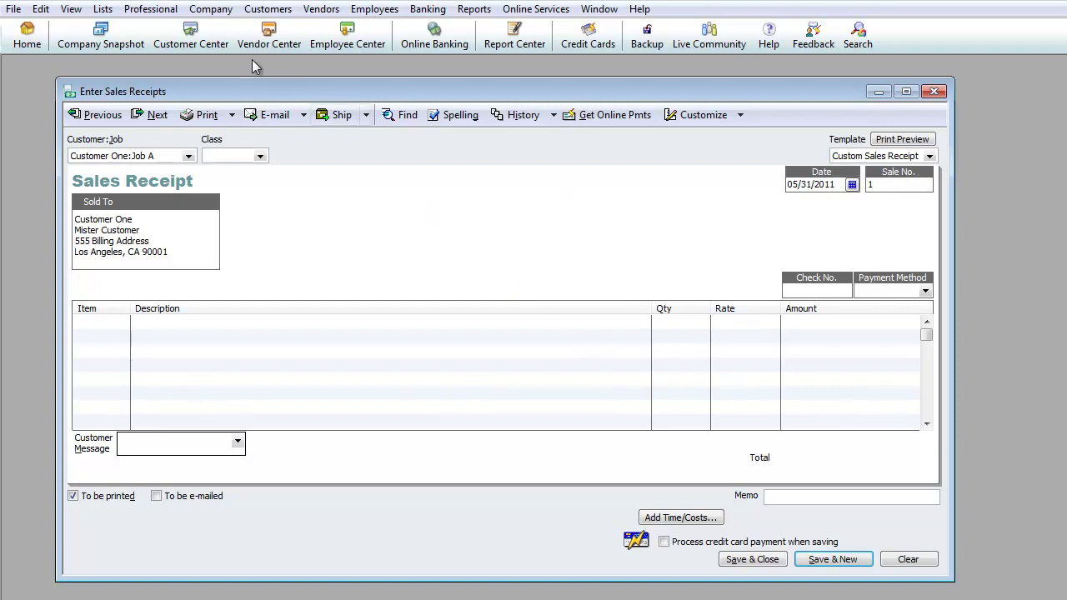
pyautogui.click(267, 10)
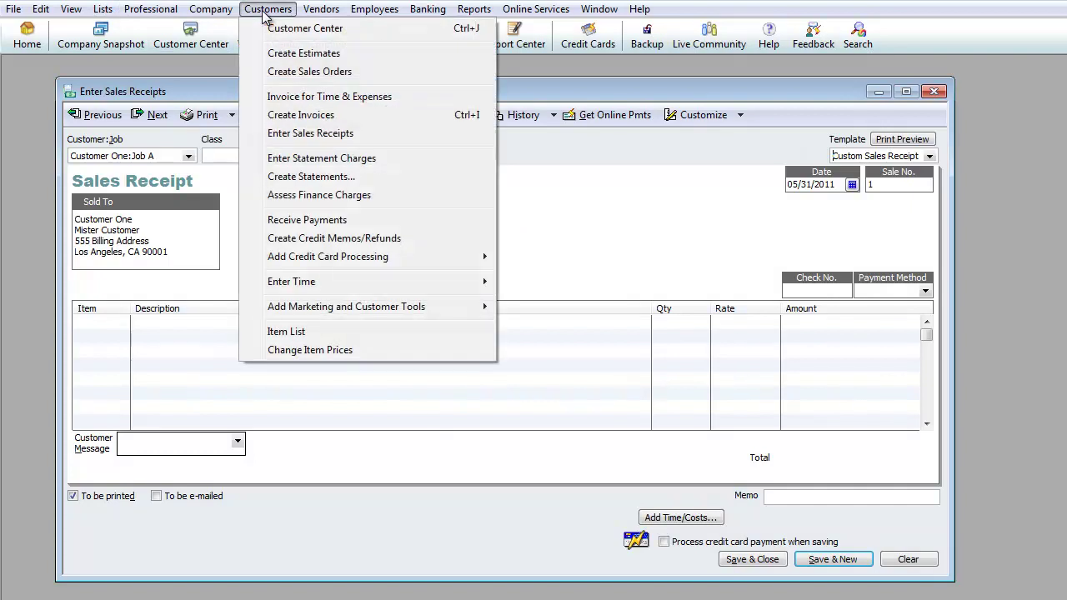
# Step: From the Templates list, start customizing the Custom Sales Receipt template
pyautogui.moveTo(104, 10)
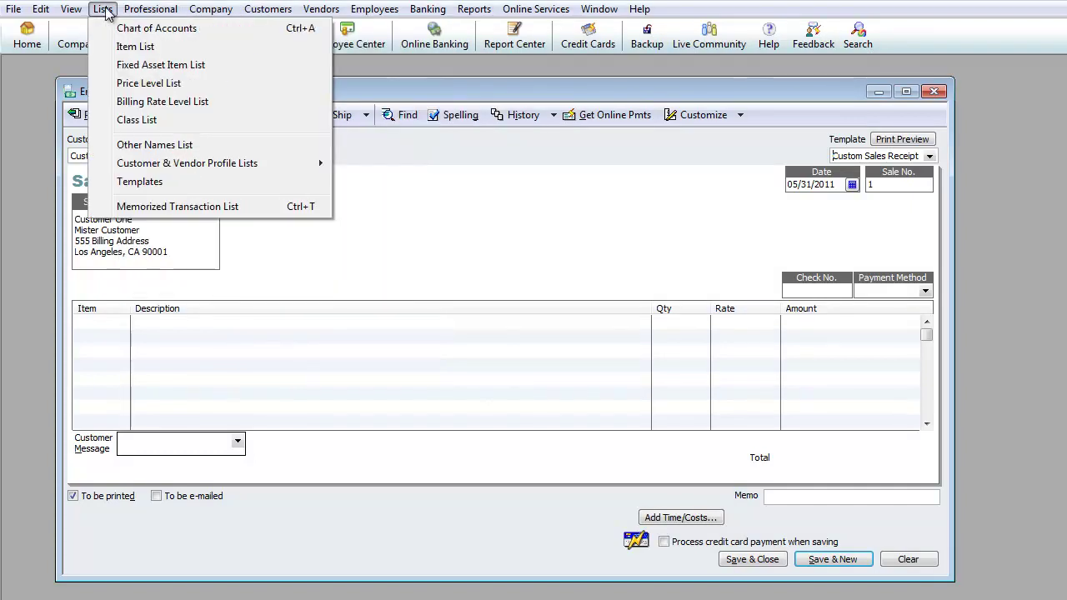
pyautogui.click(161, 182)
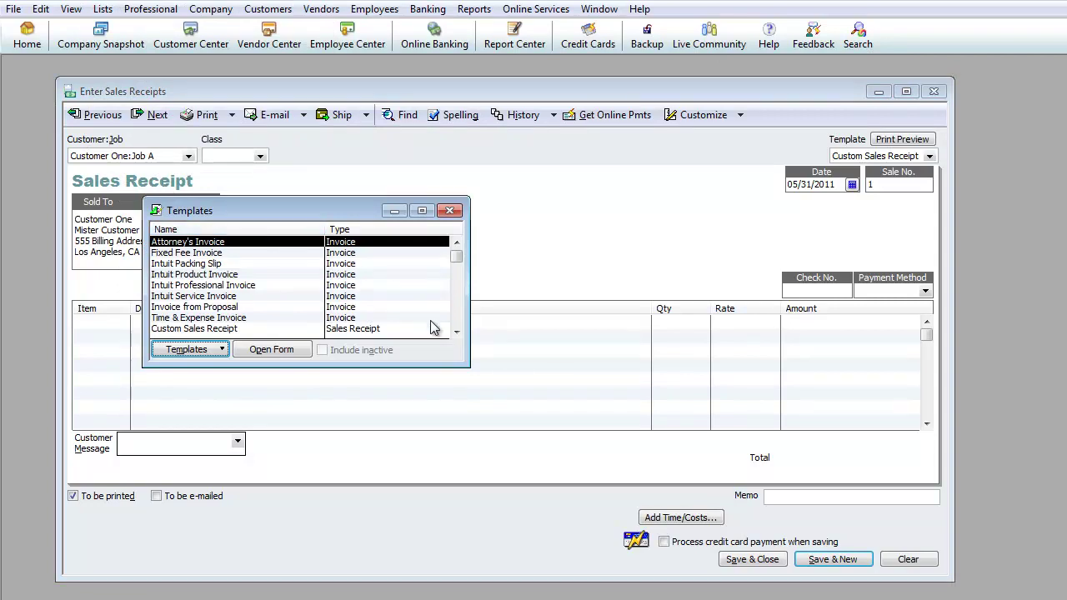
pyautogui.click(456, 331)
pyautogui.click(456, 332)
pyautogui.click(456, 332)
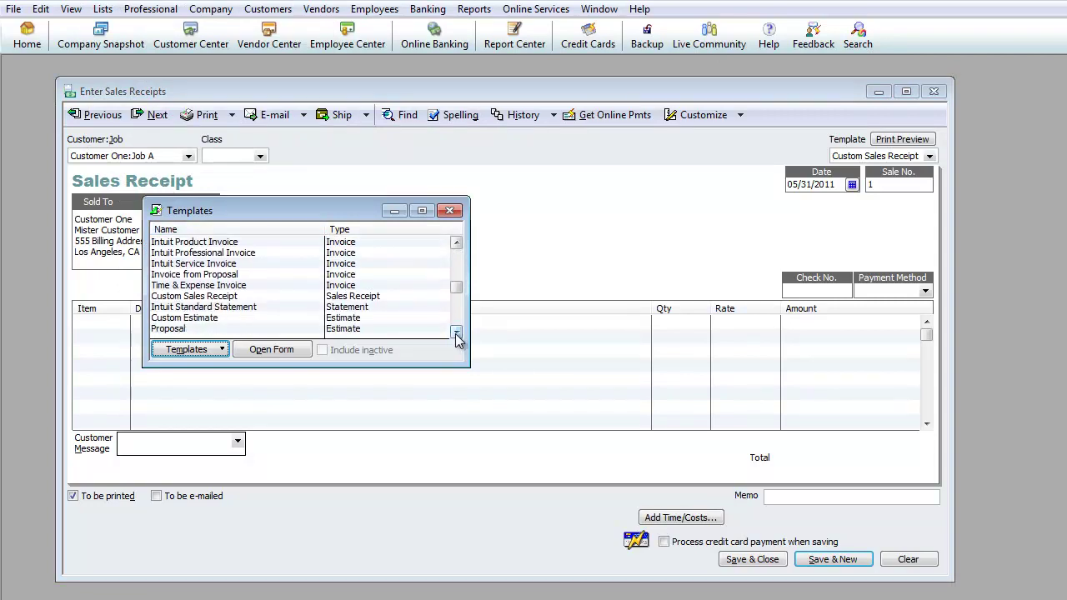
pyautogui.click(223, 298)
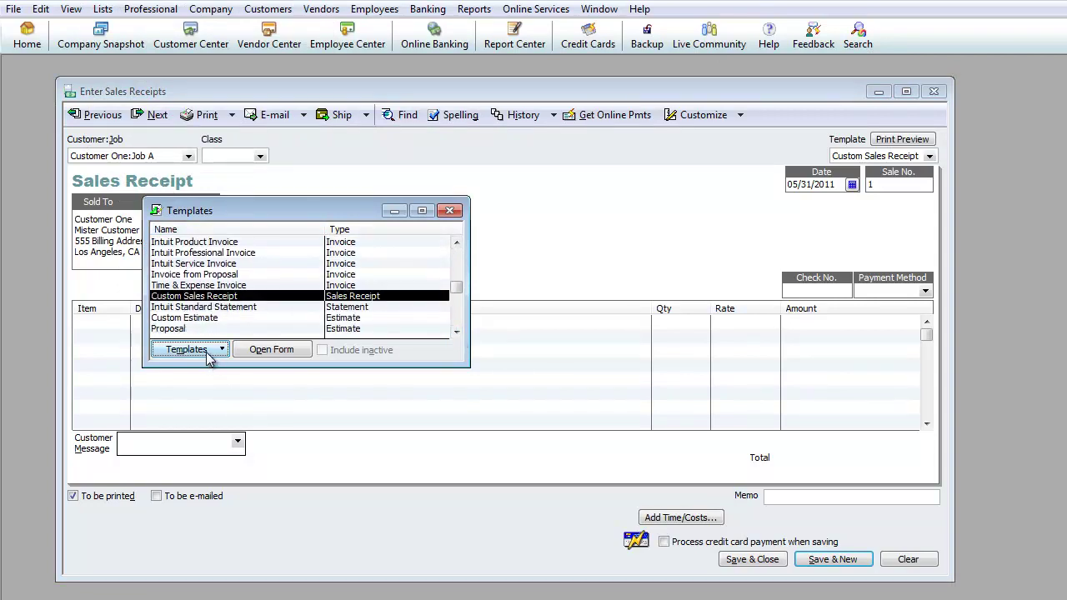
pyautogui.doubleClick(221, 300)
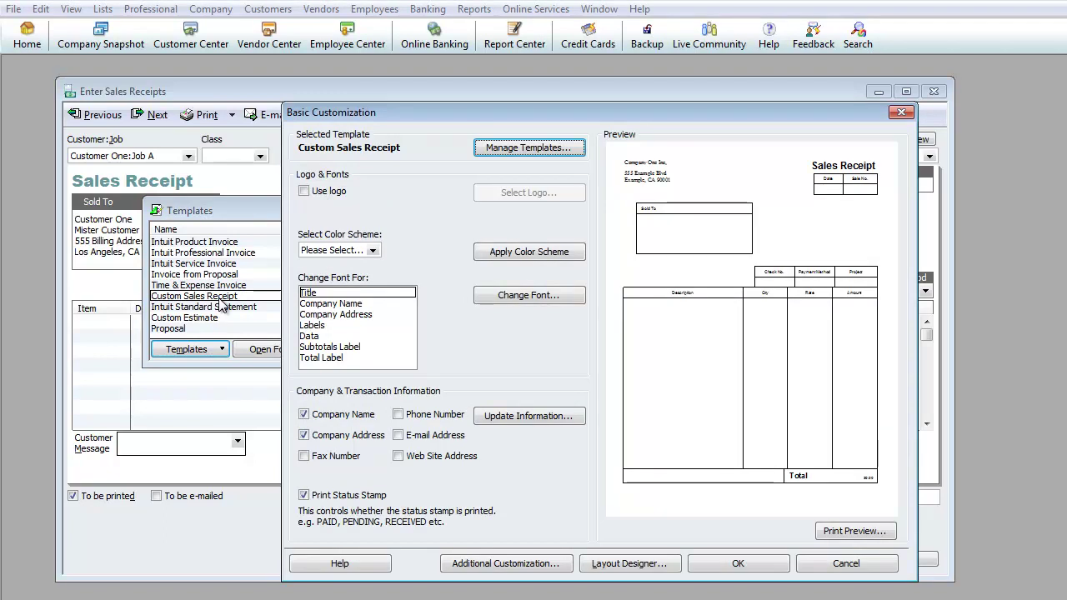
# Step: Add fax, phone, e-mail and web site fields to Custom Sales Receipt, then preview the printout
pyautogui.moveTo(424, 114); pyautogui.dragTo(230, 60)
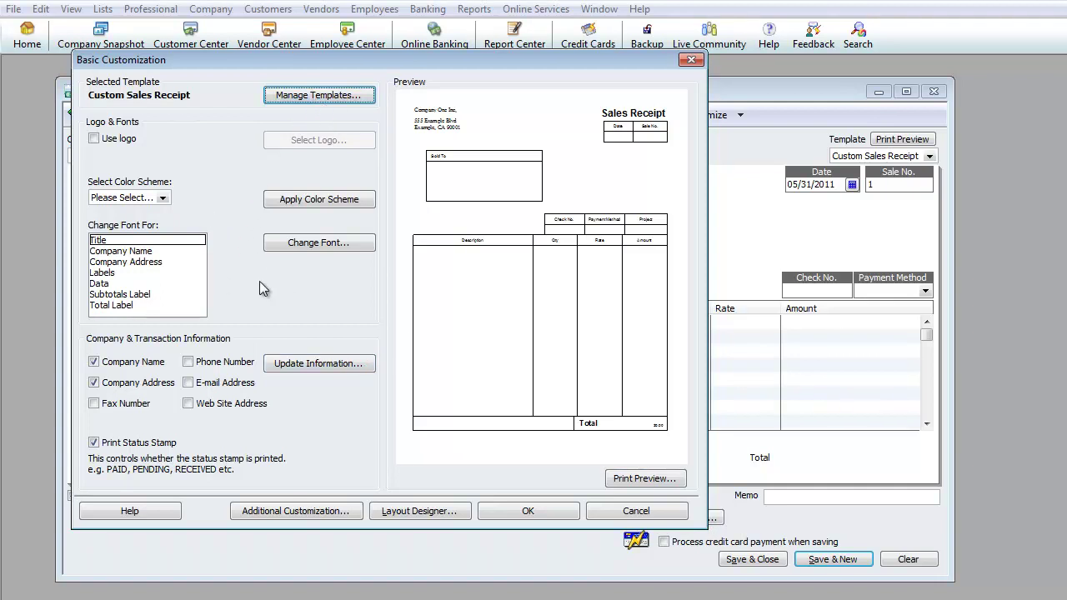
pyautogui.click(95, 403)
pyautogui.click(471, 286)
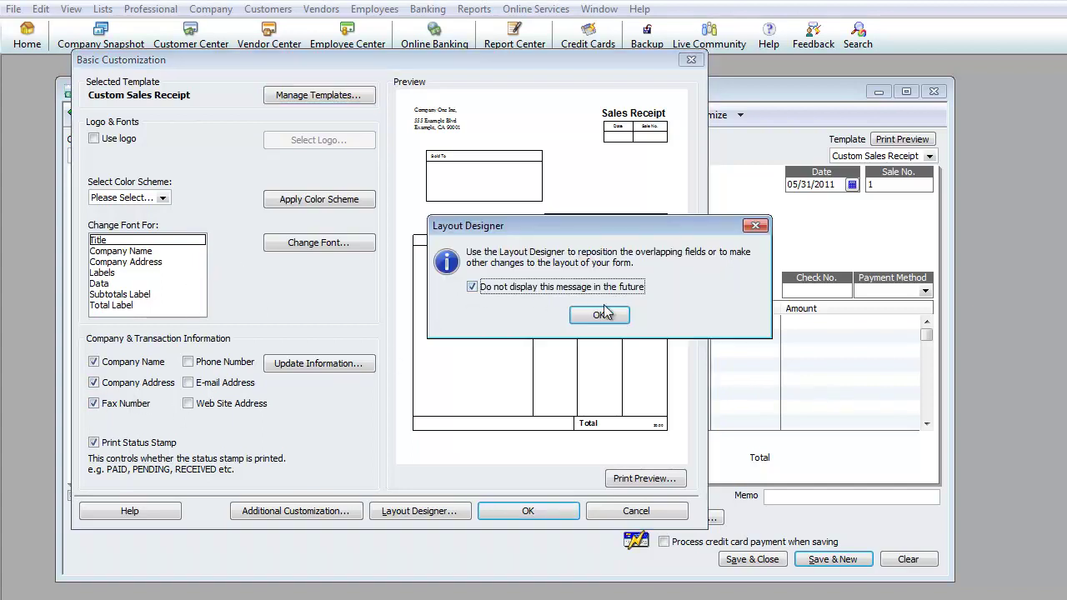
pyautogui.click(599, 314)
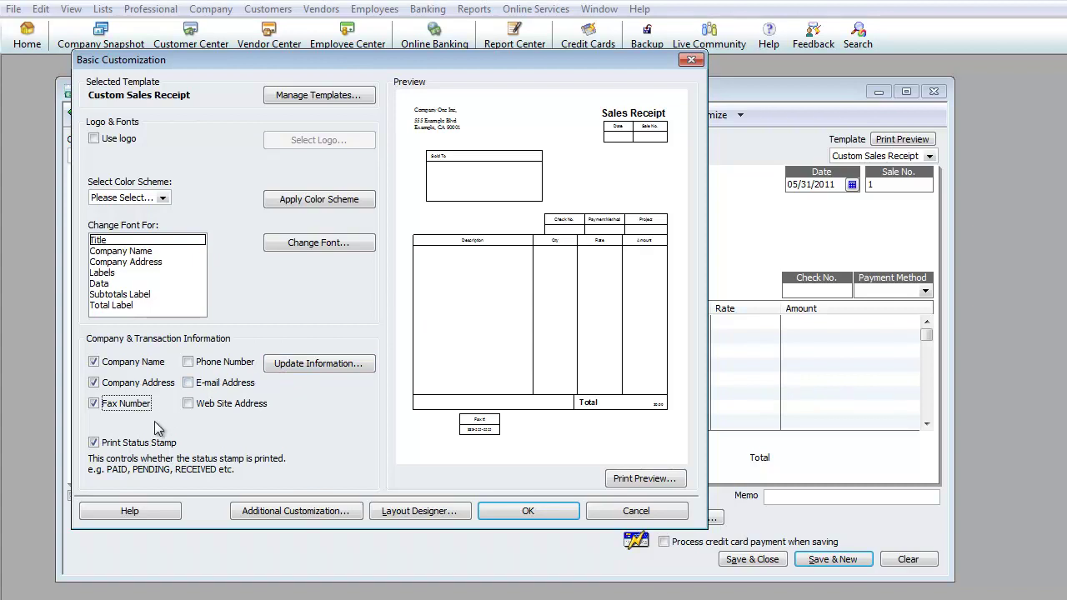
pyautogui.click(188, 362)
pyautogui.click(188, 383)
pyautogui.click(188, 403)
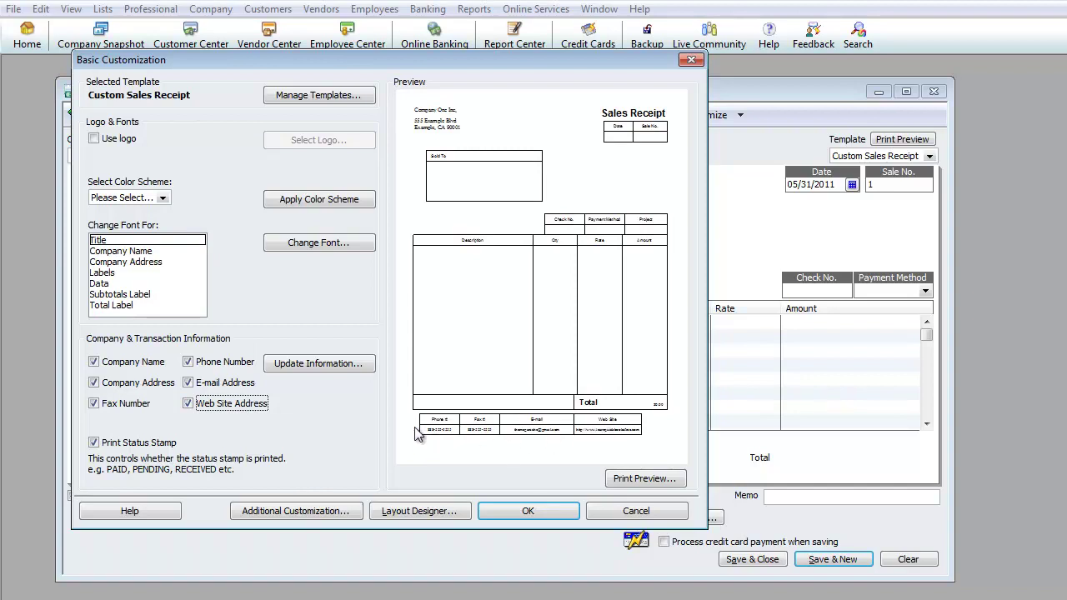
pyautogui.click(644, 482)
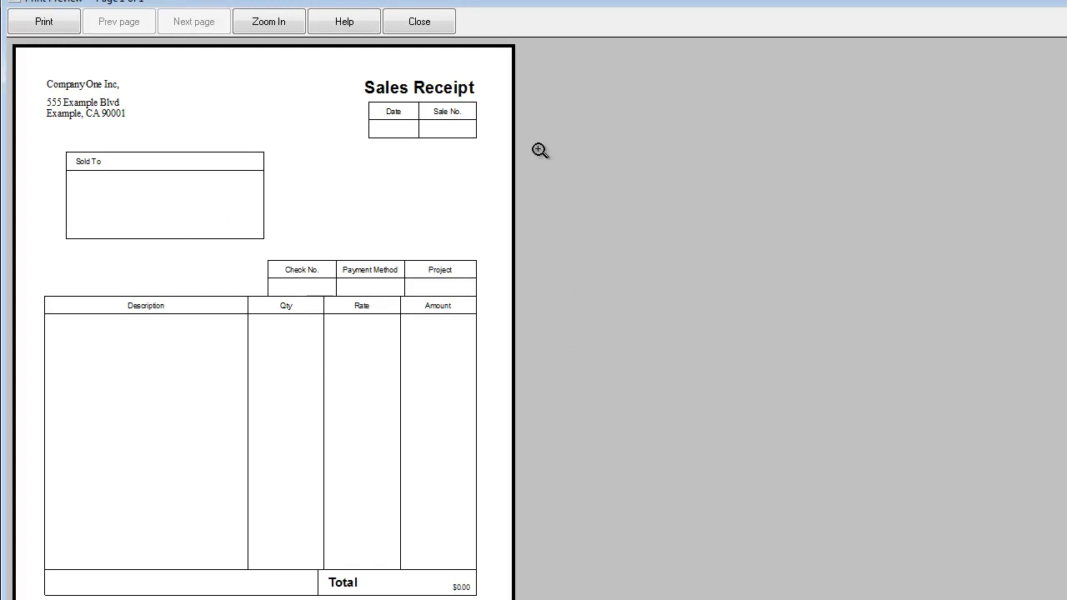
# Step: Close the print preview, select Company Name for font changes, and open the Layout Designer
pyautogui.click(430, 29)
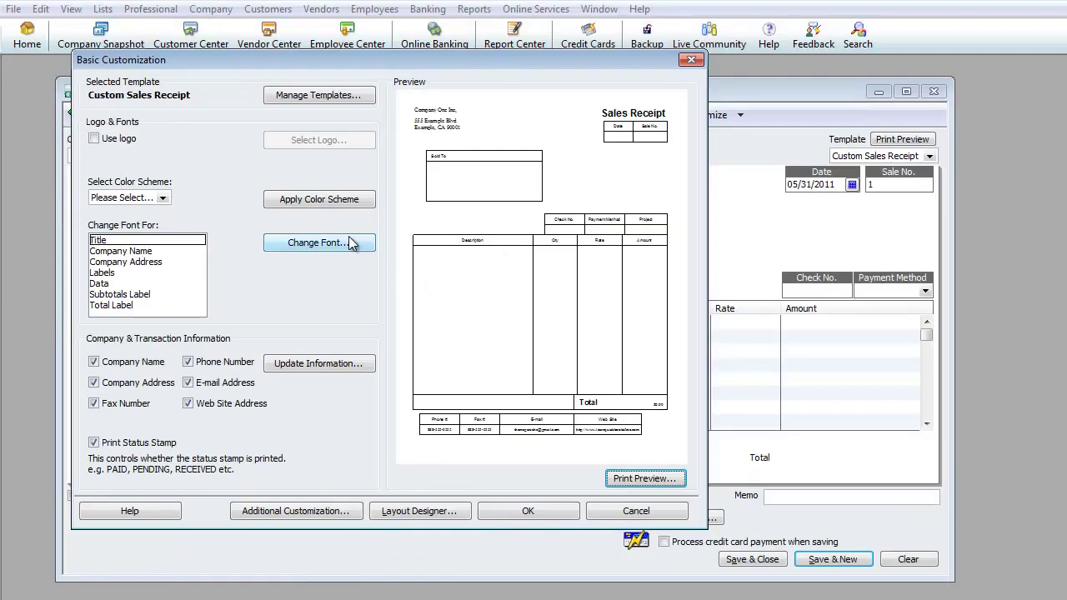
pyautogui.click(348, 99)
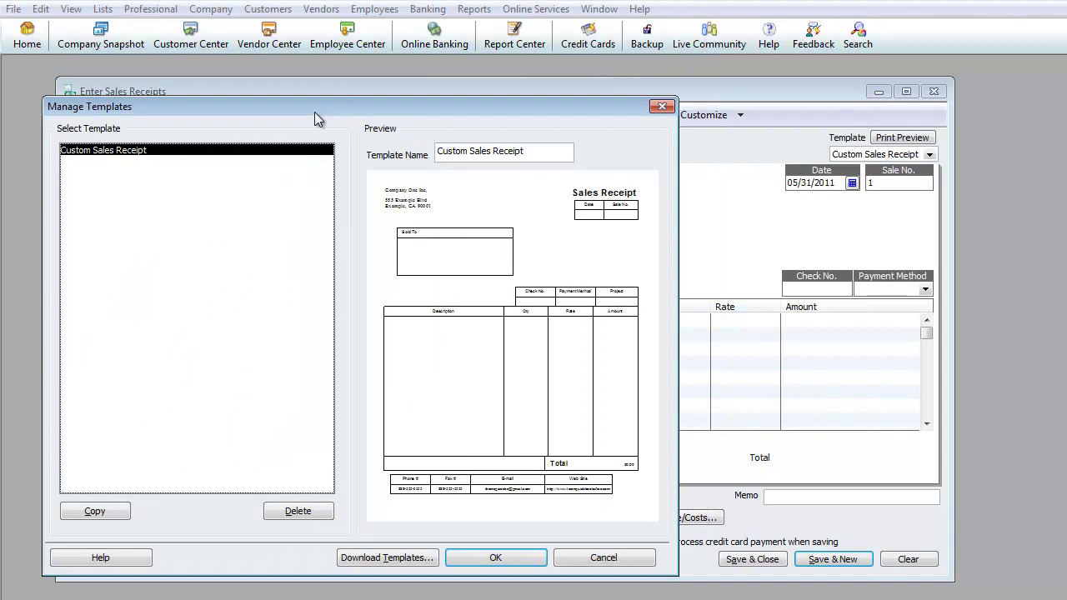
pyautogui.press('Return')
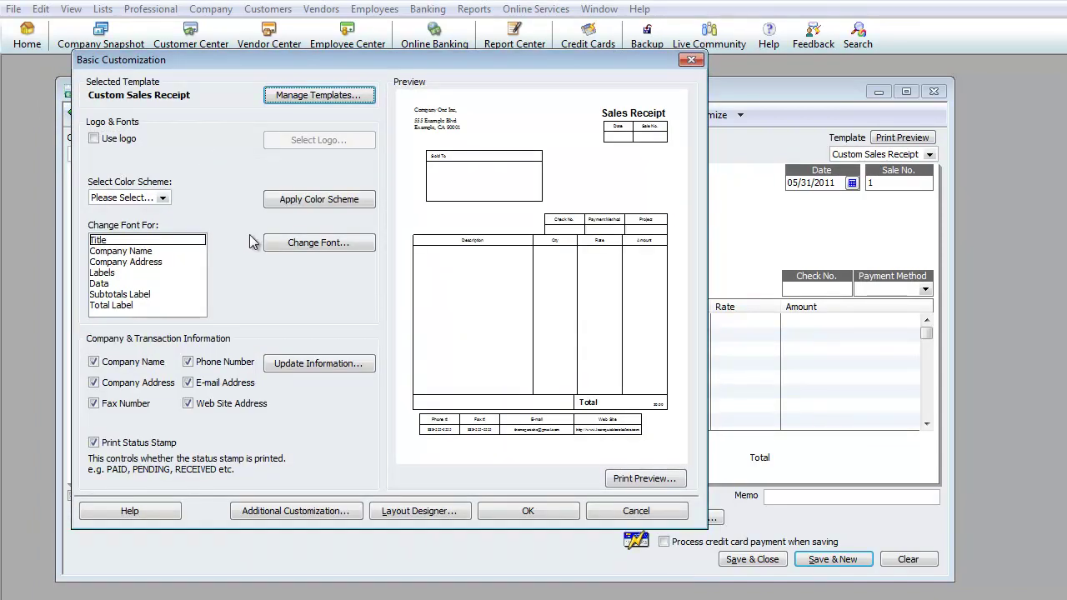
pyautogui.click(150, 240)
pyautogui.click(148, 251)
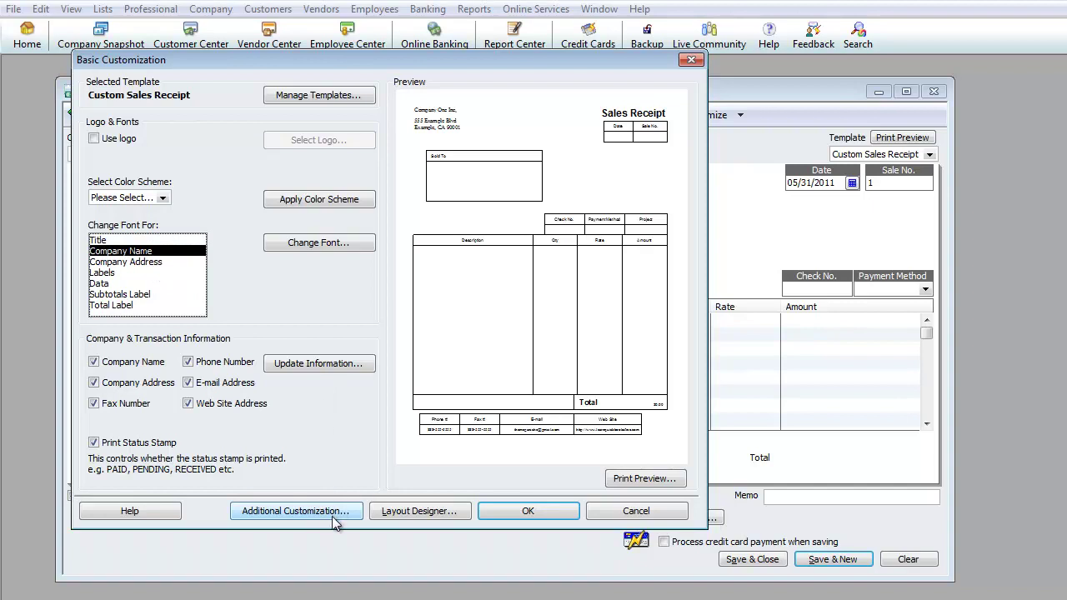
pyautogui.click(383, 515)
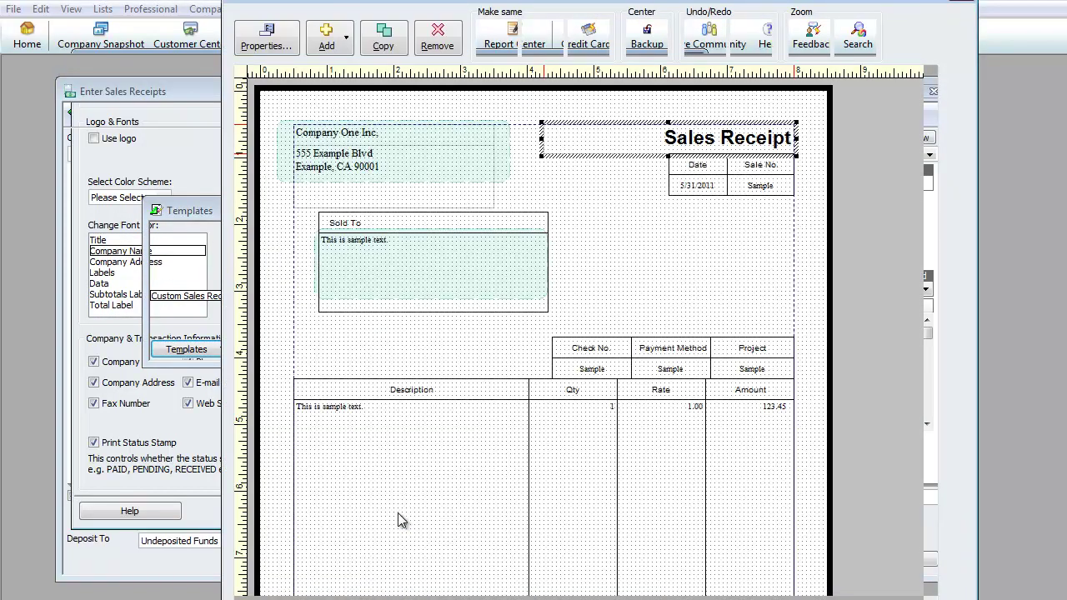
# Step: Close the Layout Designer and reopen Additional Customization on its Header tab
pyautogui.click(963, 5)
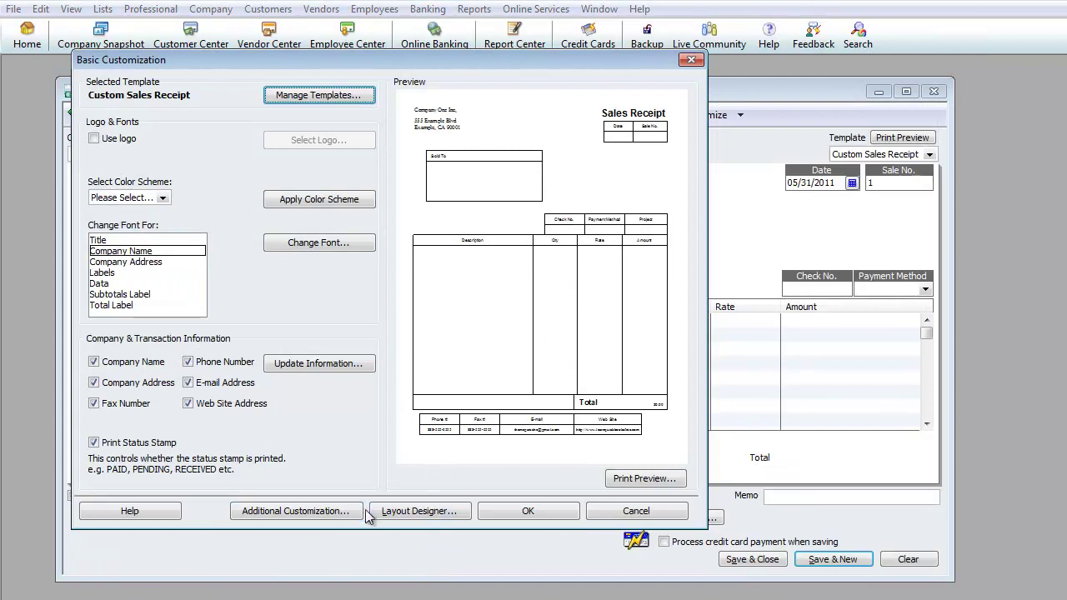
pyautogui.click(350, 515)
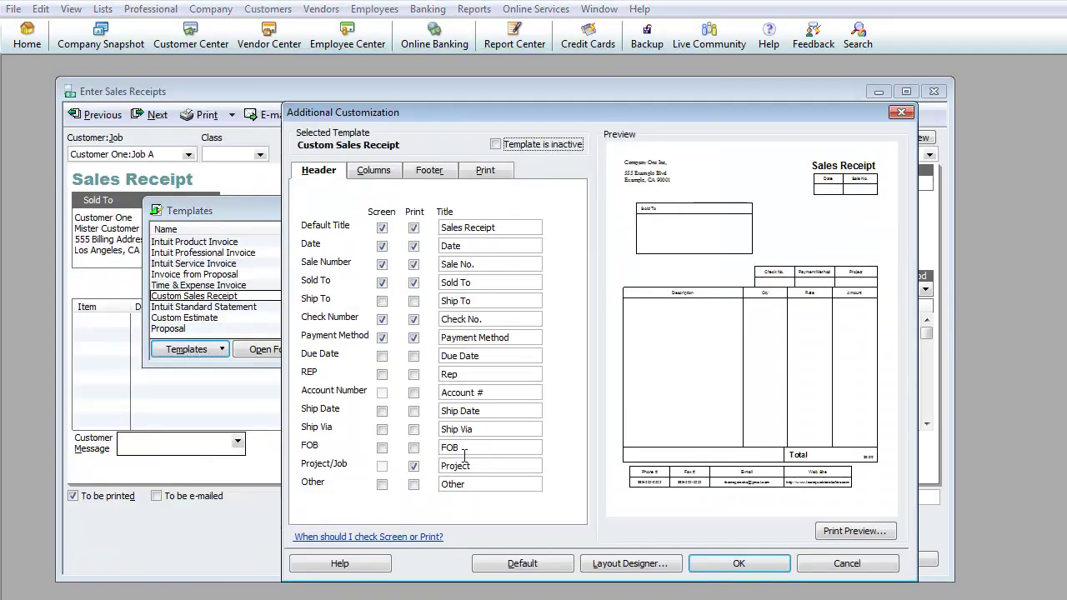
pyautogui.click(901, 112)
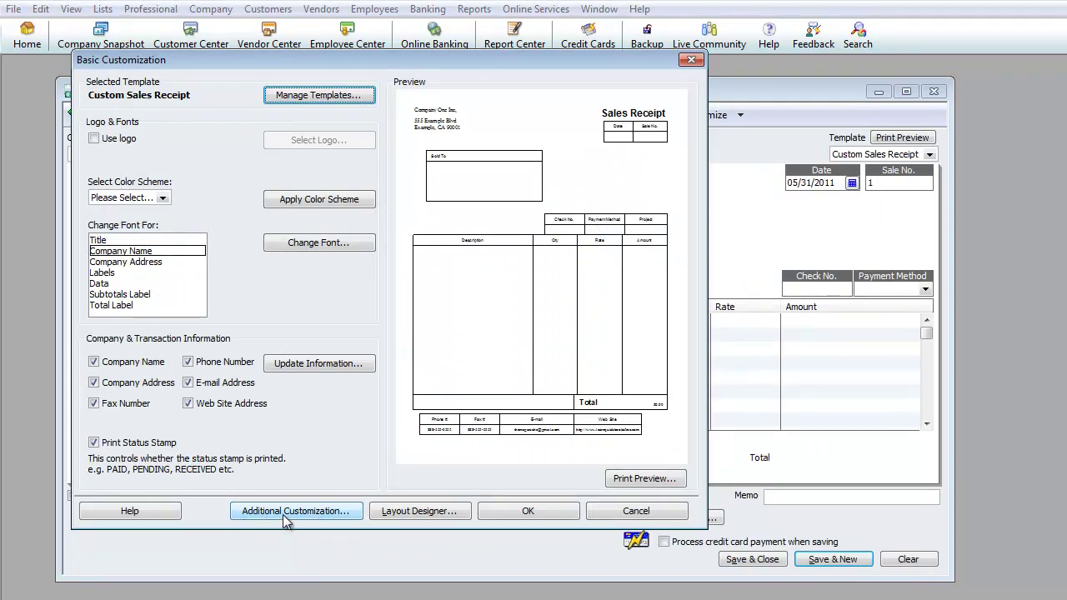
pyautogui.click(291, 514)
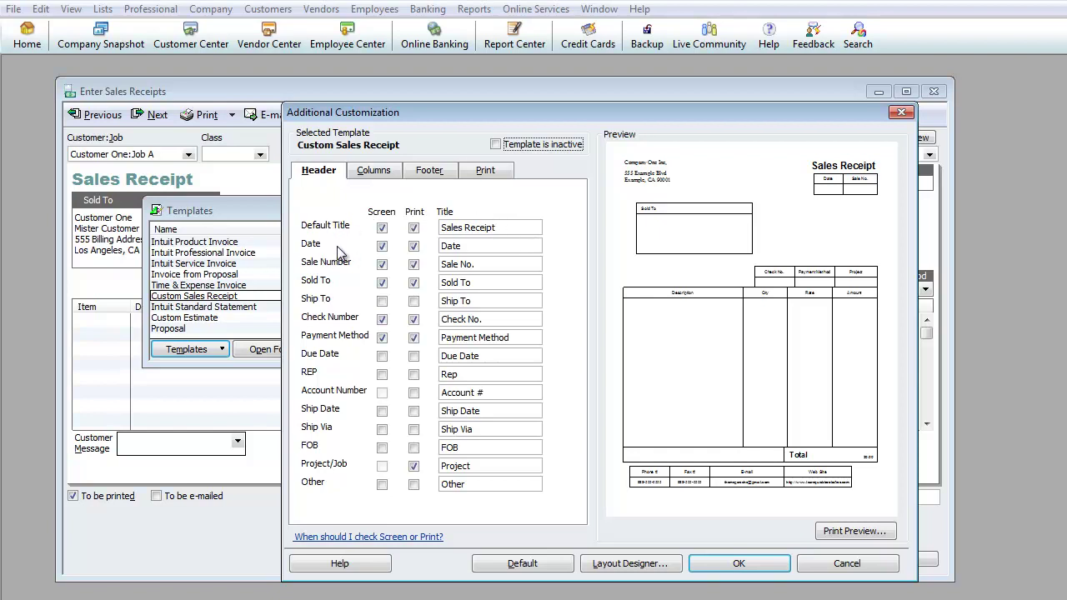
# Step: Show and print the Ship To box and print the Account # in the receipt header
pyautogui.click(382, 301)
pyautogui.click(414, 301)
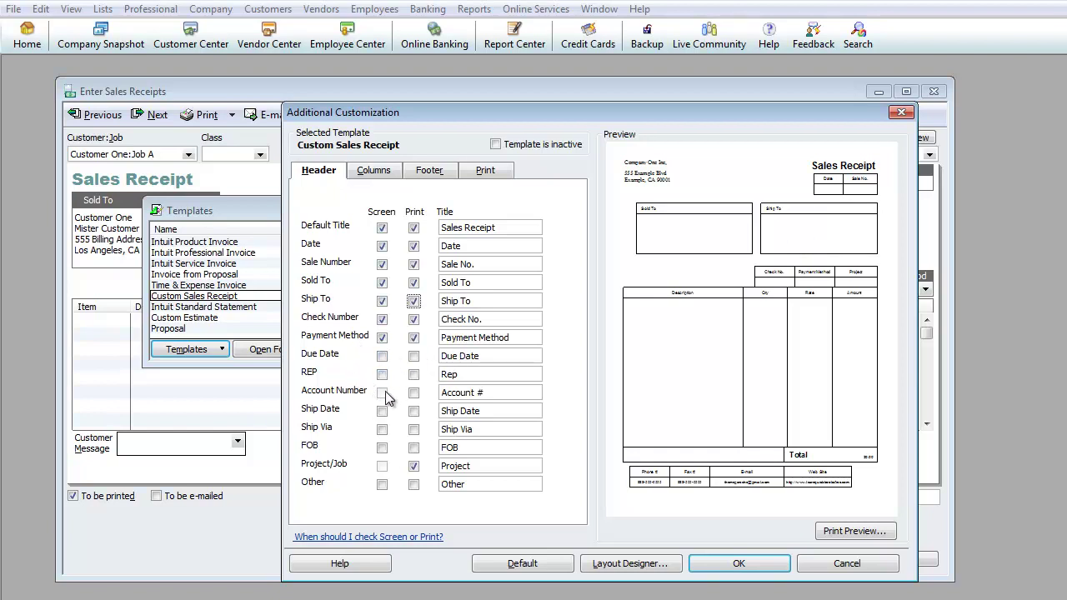
pyautogui.click(413, 393)
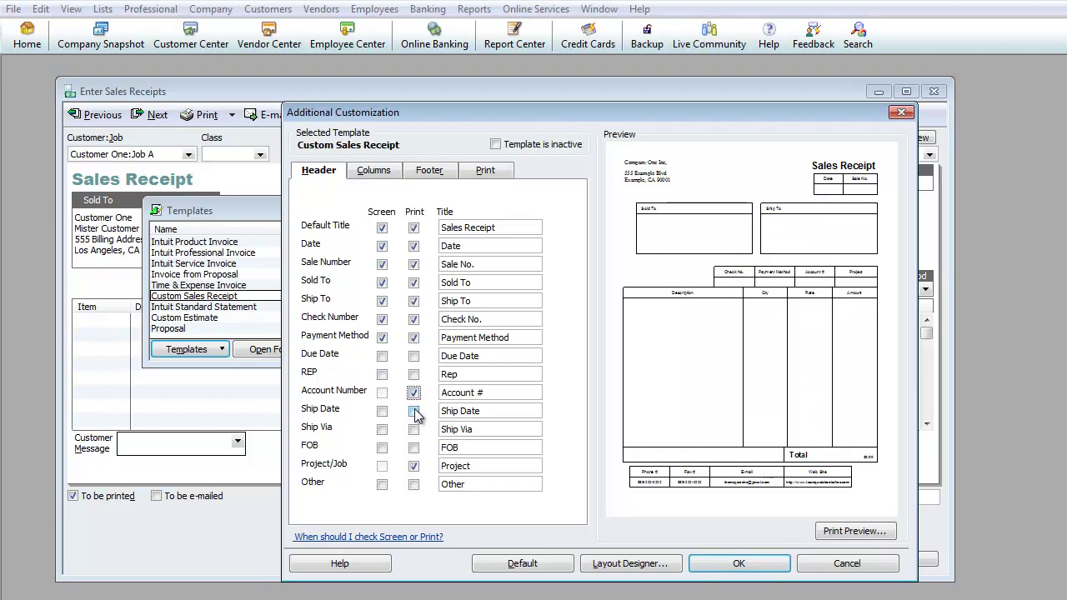
pyautogui.click(413, 392)
pyautogui.click(413, 392)
pyautogui.click(372, 177)
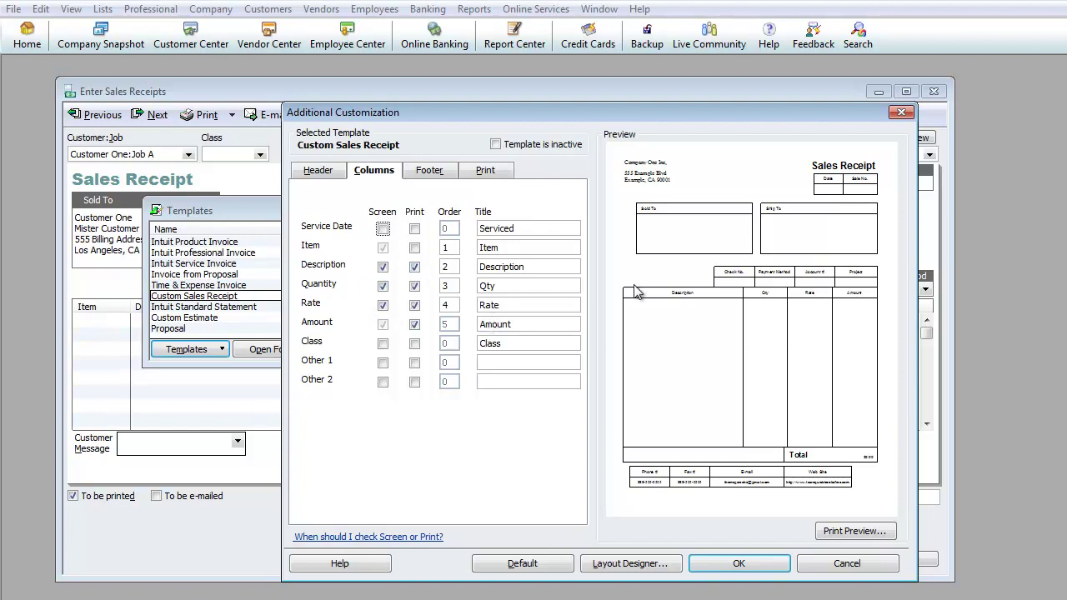
# Step: Print the Item column, review the Footer, Print and Header tabs, and save the customization
pyautogui.click(414, 247)
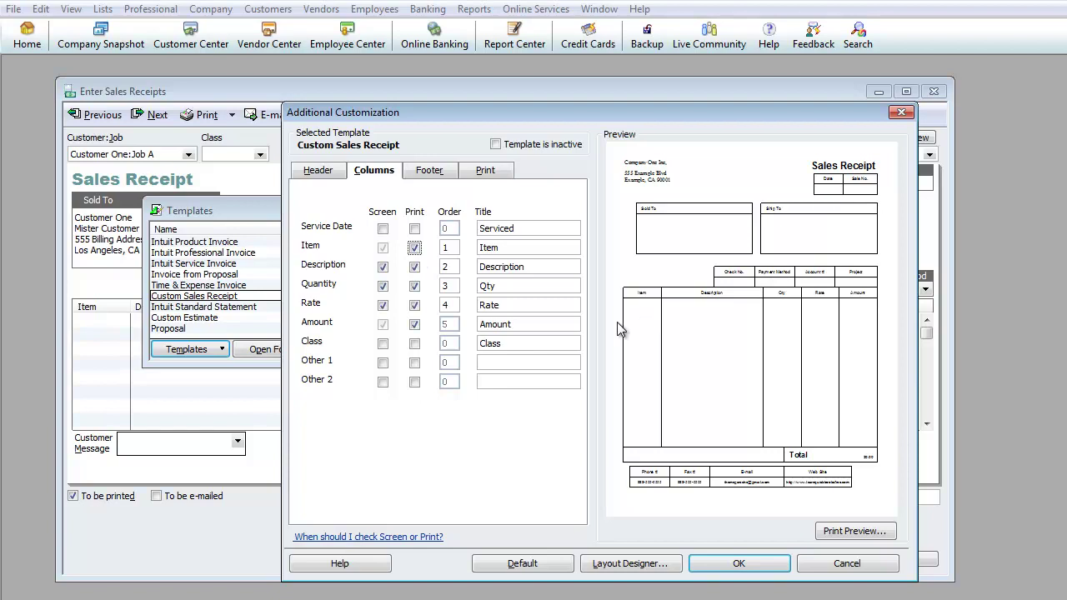
pyautogui.click(430, 173)
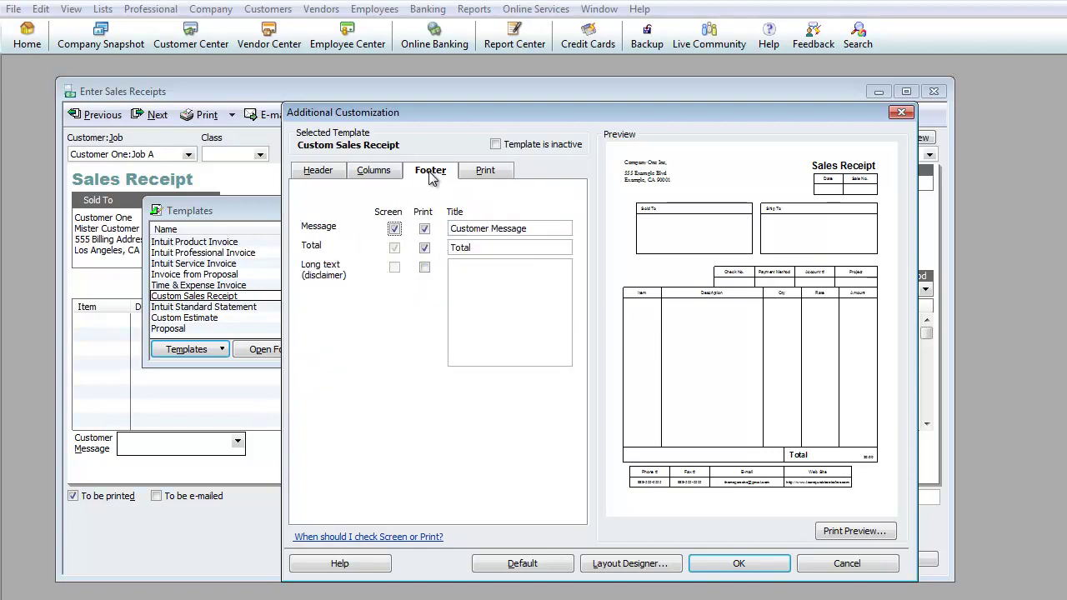
pyautogui.click(489, 174)
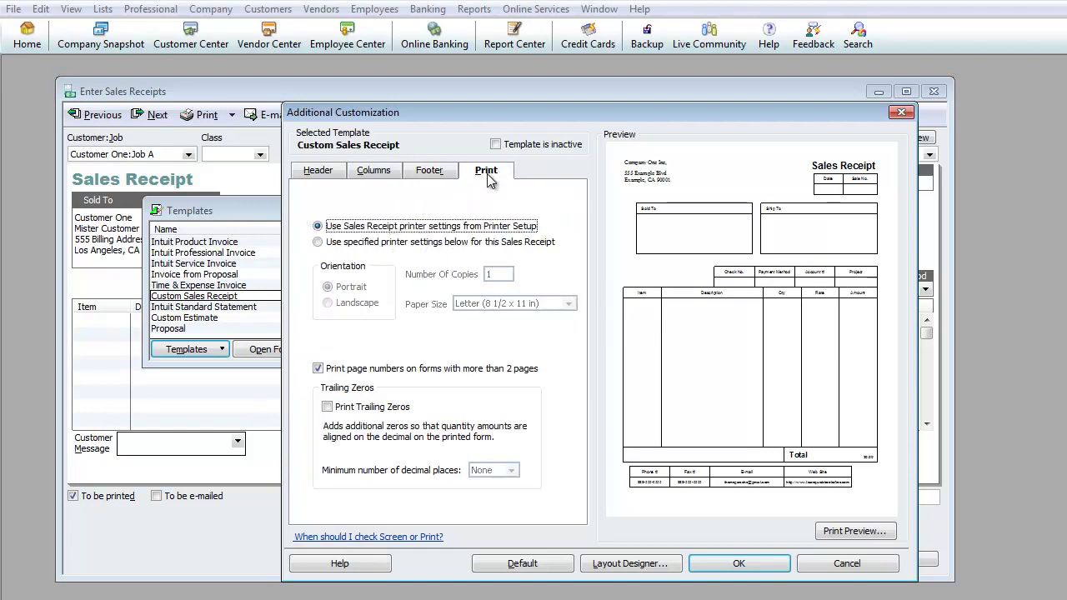
pyautogui.click(430, 172)
pyautogui.click(380, 172)
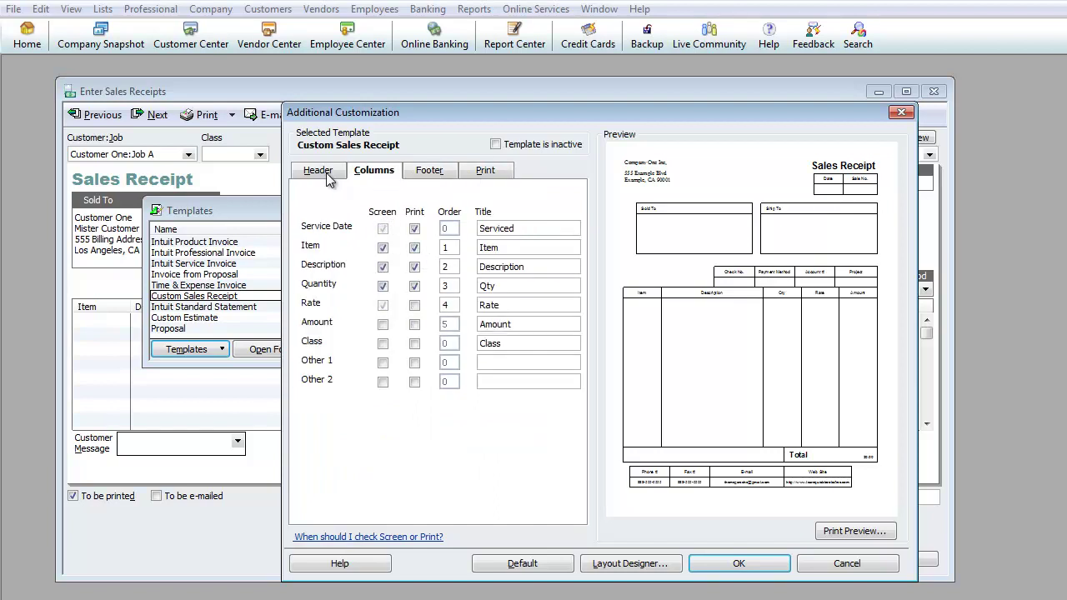
pyautogui.click(328, 174)
pyautogui.click(376, 172)
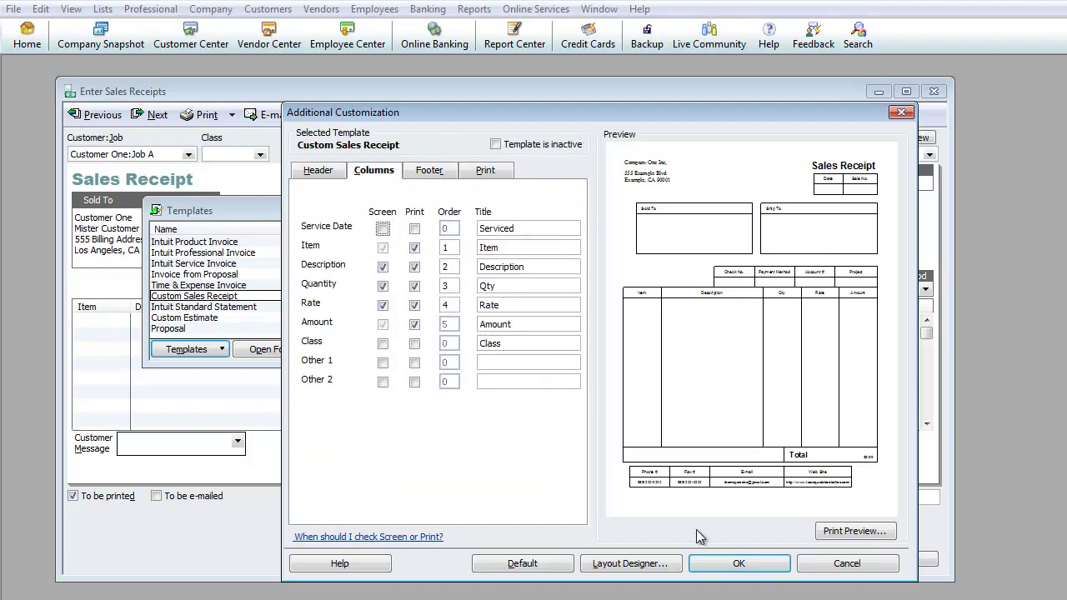
pyautogui.click(739, 563)
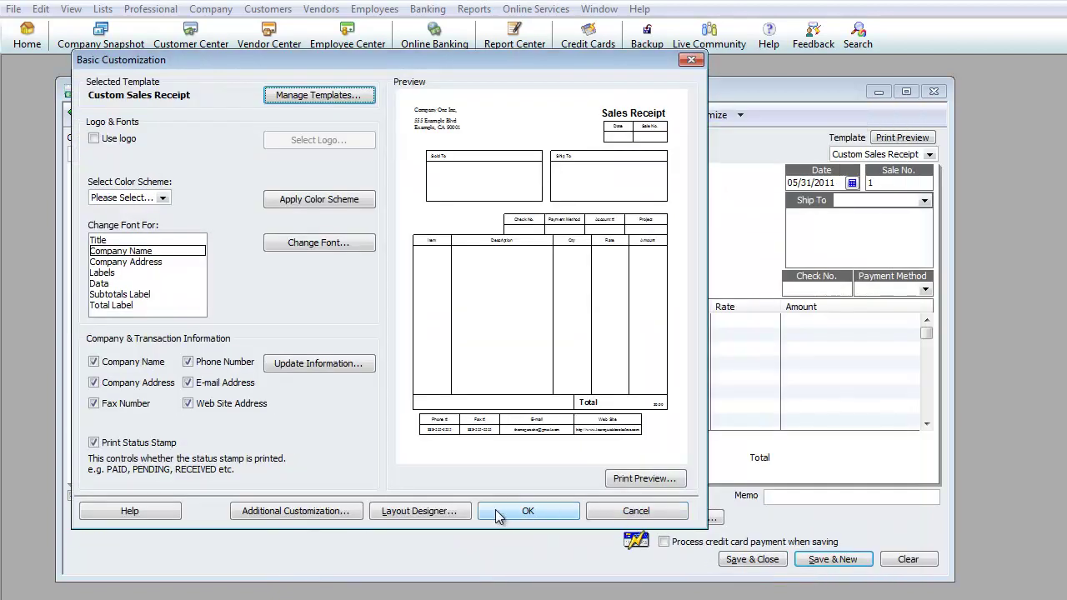
# Step: Accept the Basic Customization, close the Templates list, and confirm Custom Sales Receipt is selected
pyautogui.click(523, 514)
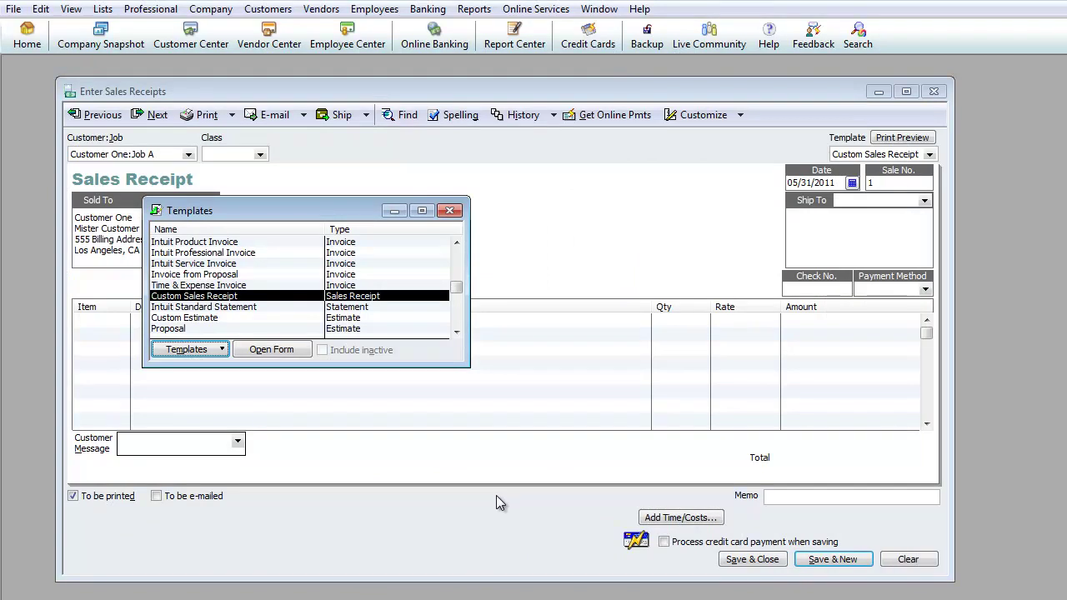
pyautogui.click(451, 212)
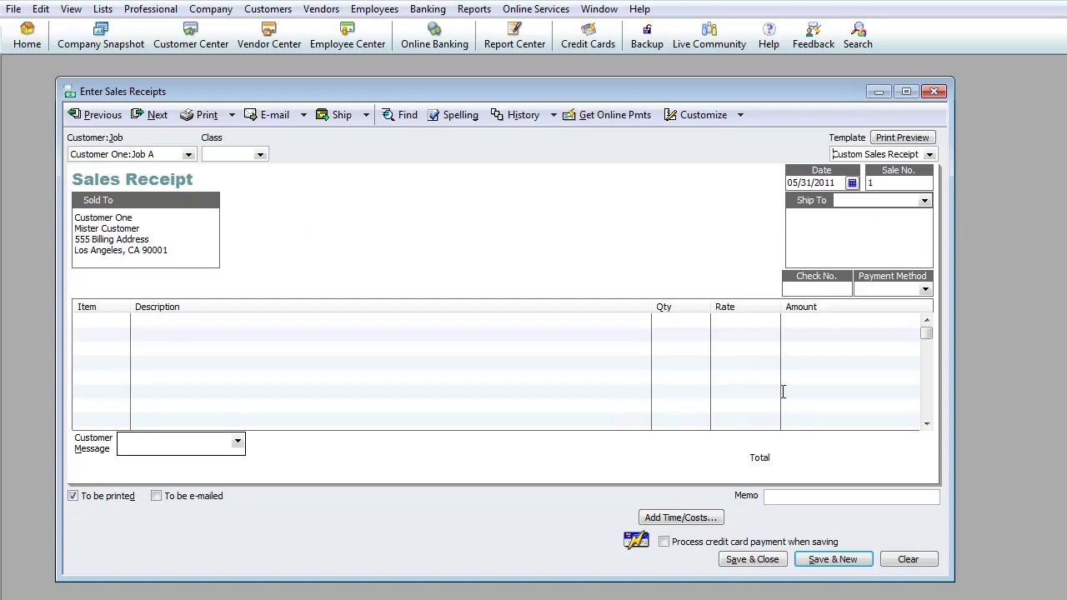
pyautogui.click(929, 155)
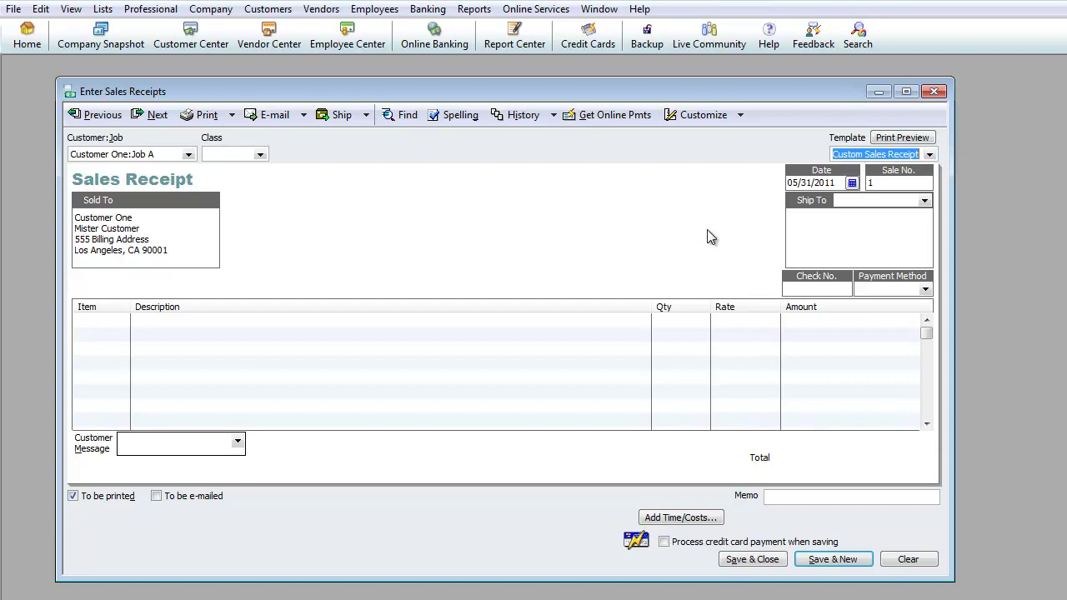
# Step: Set the sale number to 1001 and enter the customer's check number in Check No
pyautogui.press('Tab')
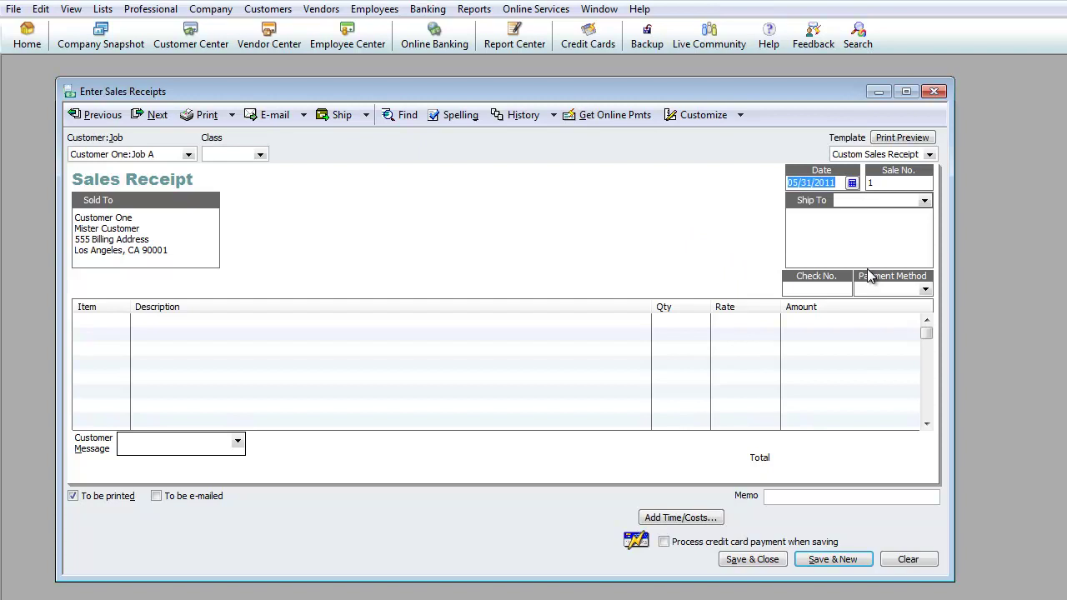
pyautogui.press('Tab')
pyautogui.write('1001')
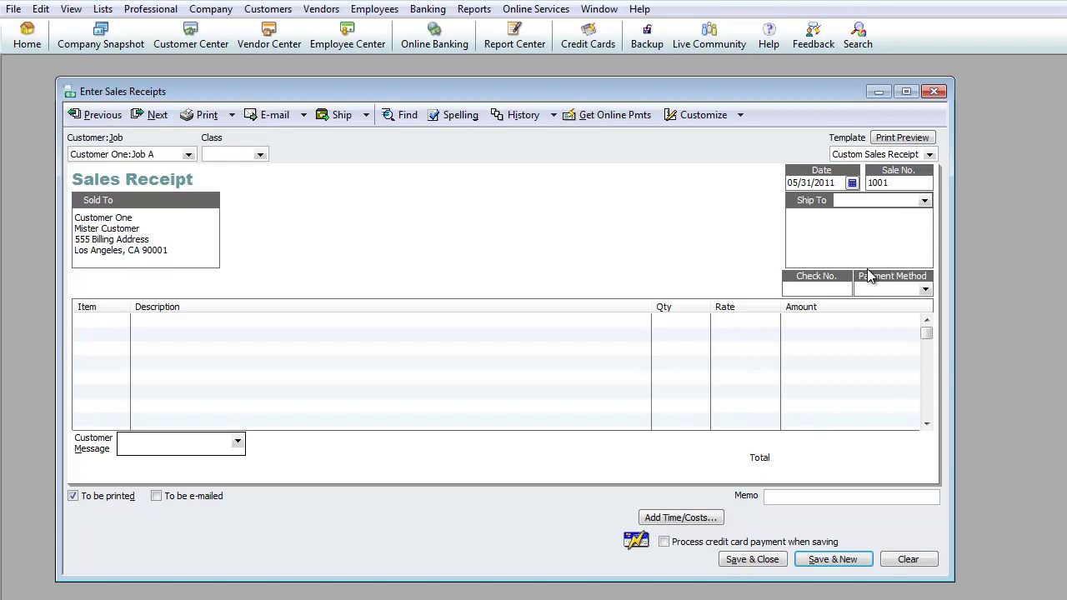
pyautogui.write('555axyaldz')
pyautogui.write('-V')
pyautogui.click(925, 289)
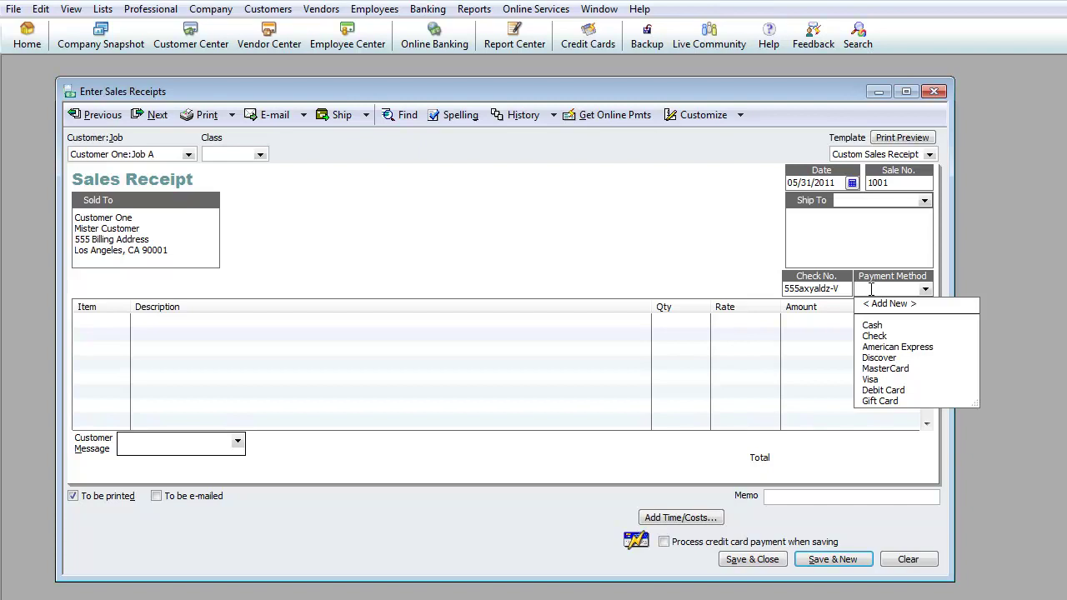
# Step: Set up Merchant-1 as a new Other credit card payment method on the receipt
pyautogui.write('Merchant-1')
pyautogui.press('Tab')
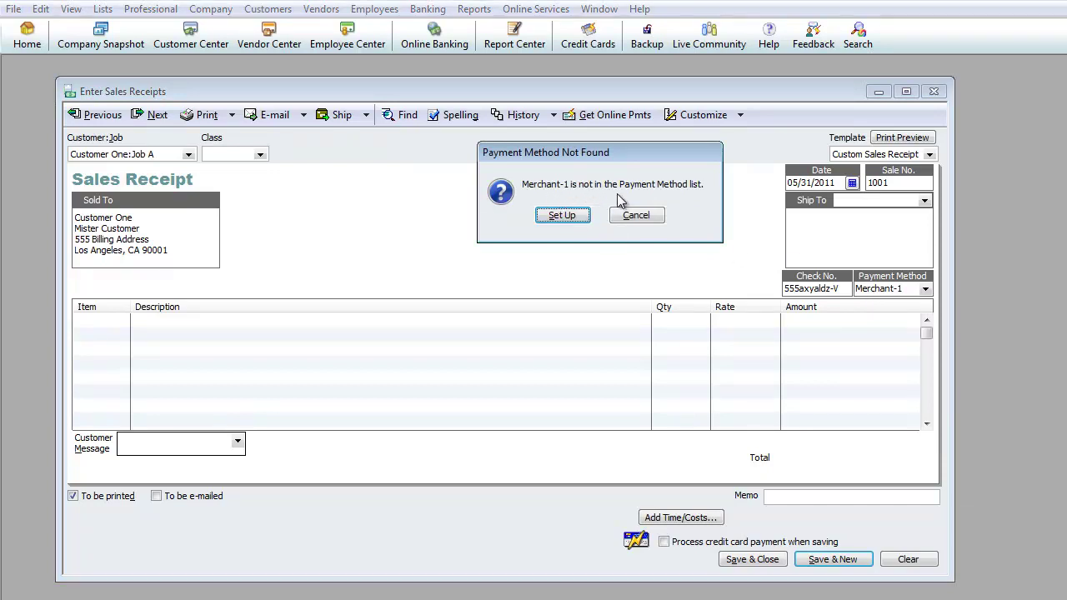
pyautogui.click(562, 215)
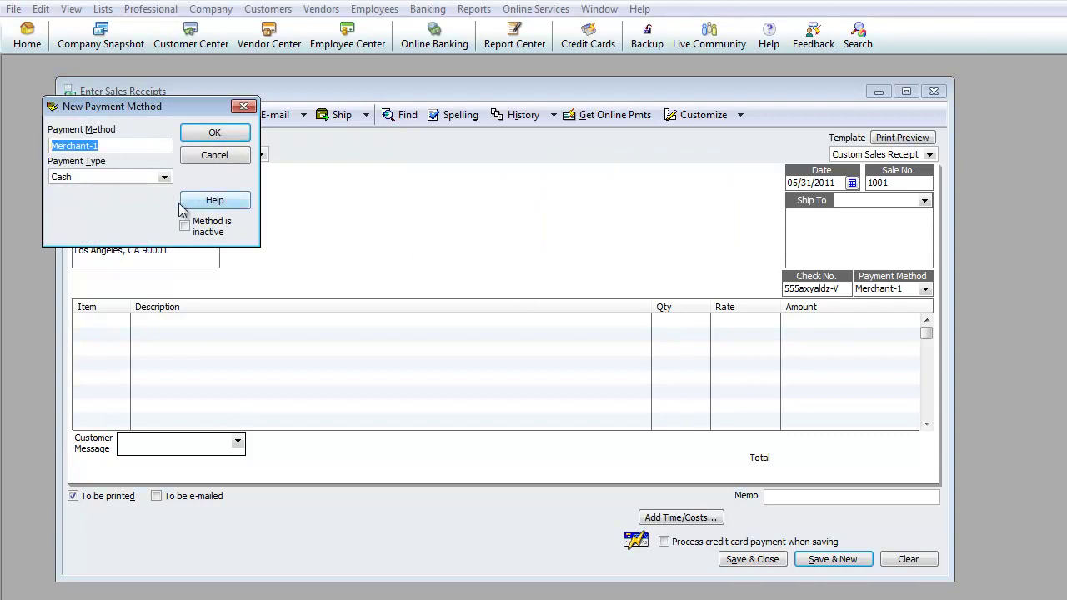
pyautogui.click(165, 178)
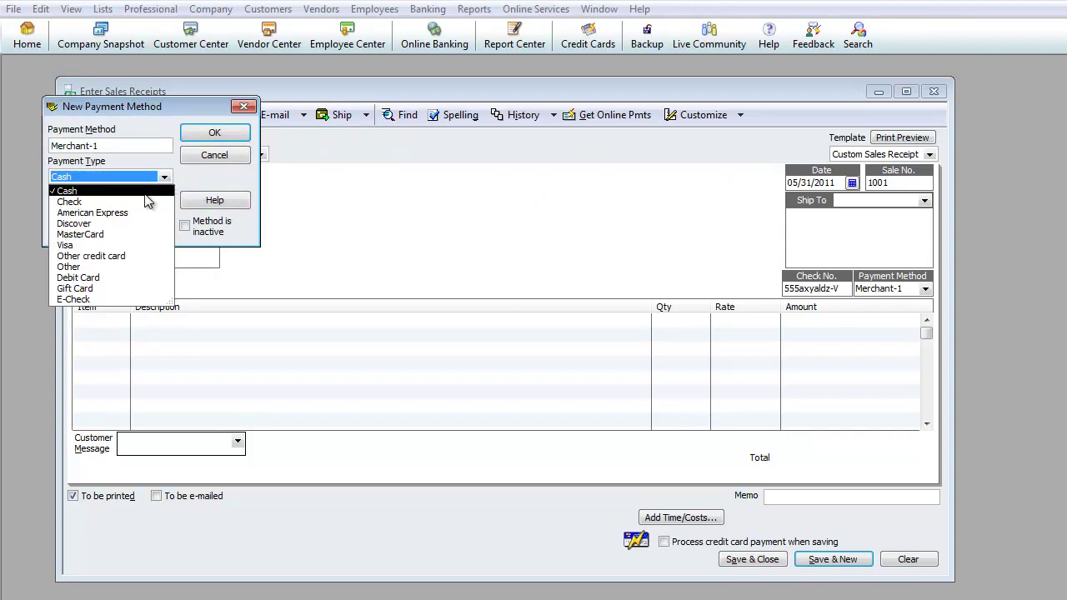
pyautogui.click(132, 135)
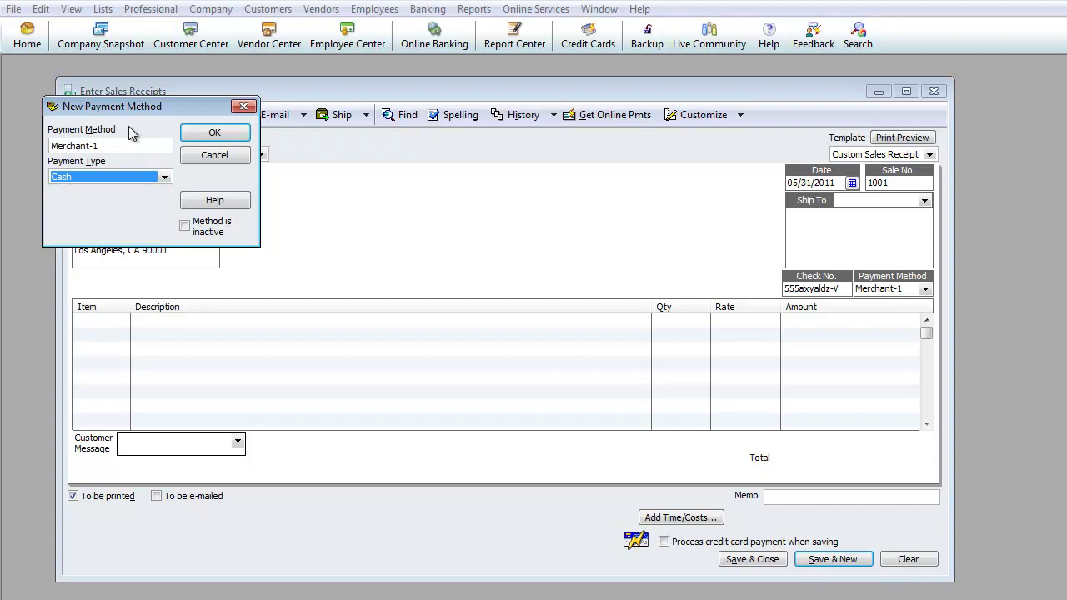
pyautogui.click(164, 178)
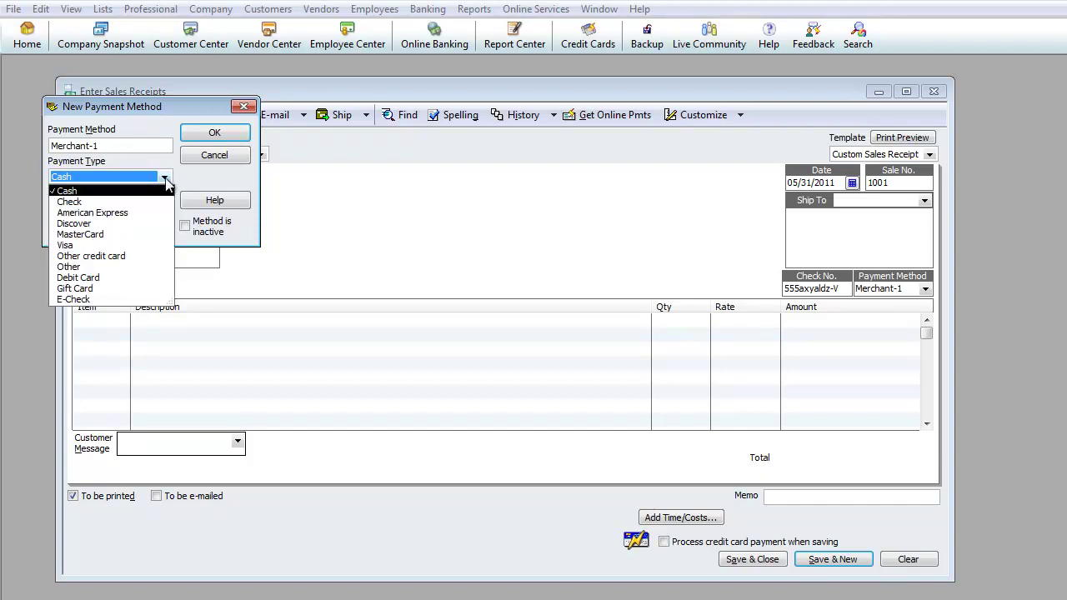
pyautogui.click(101, 258)
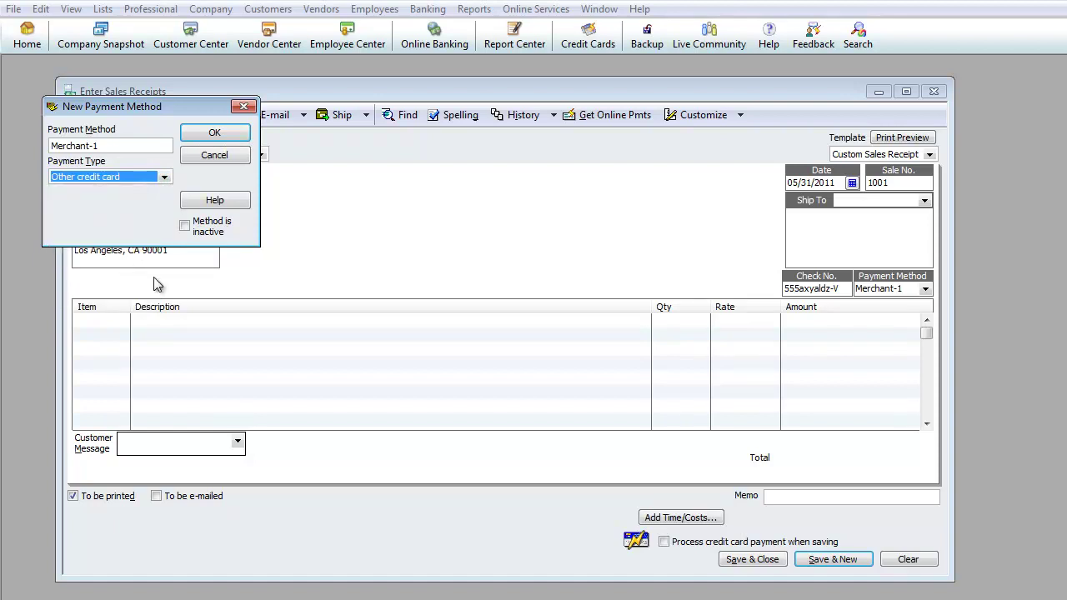
pyautogui.click(215, 134)
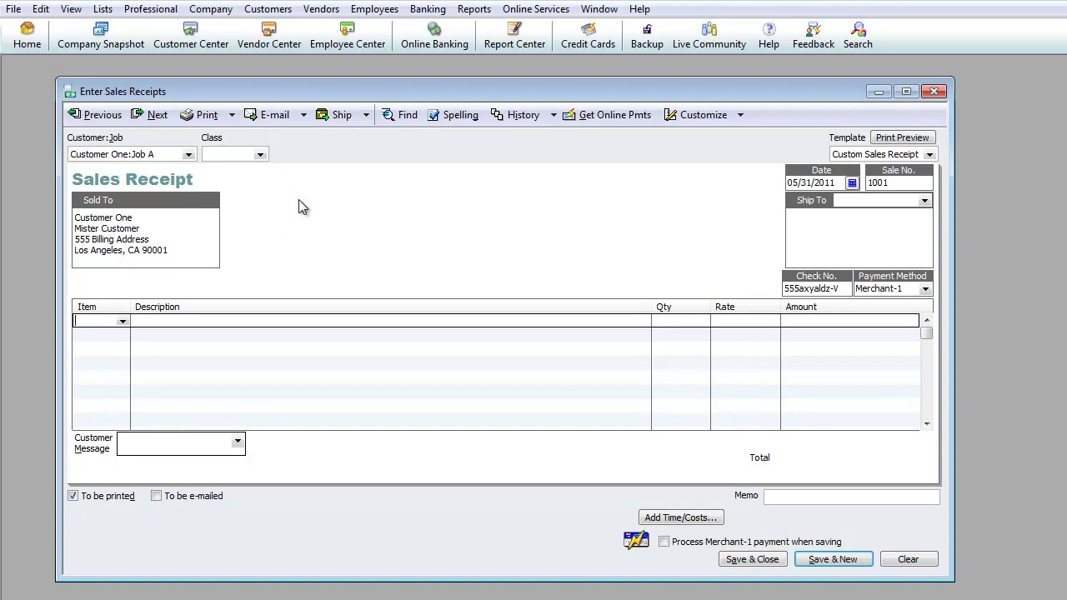
# Step: Start a new Non-inventory Part item named and described 'Bookkeeping Services' from the first line
pyautogui.write('Item')
pyautogui.click(122, 321)
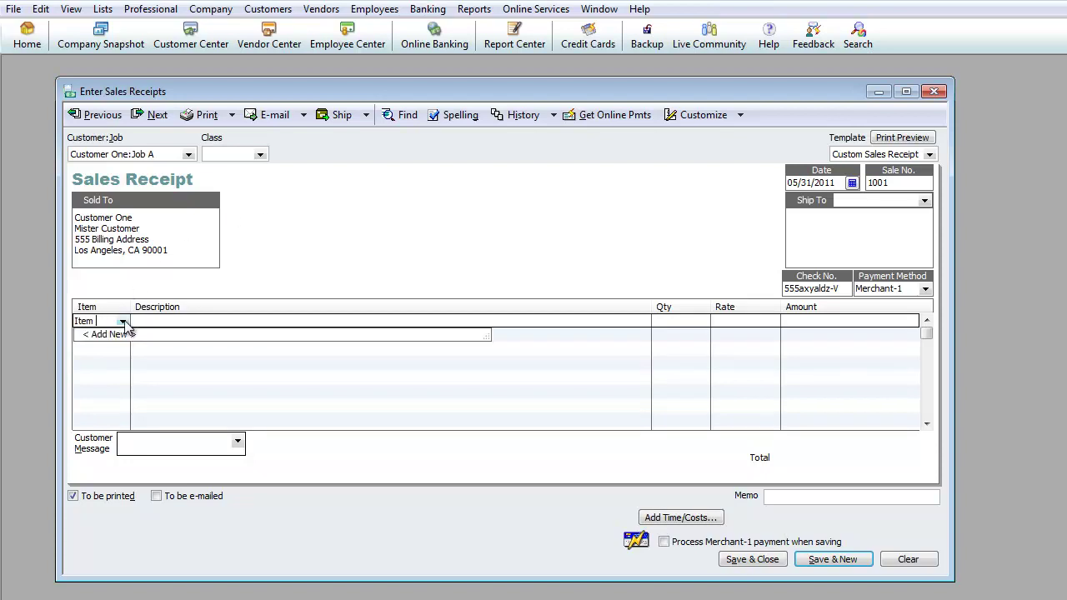
pyautogui.click(110, 336)
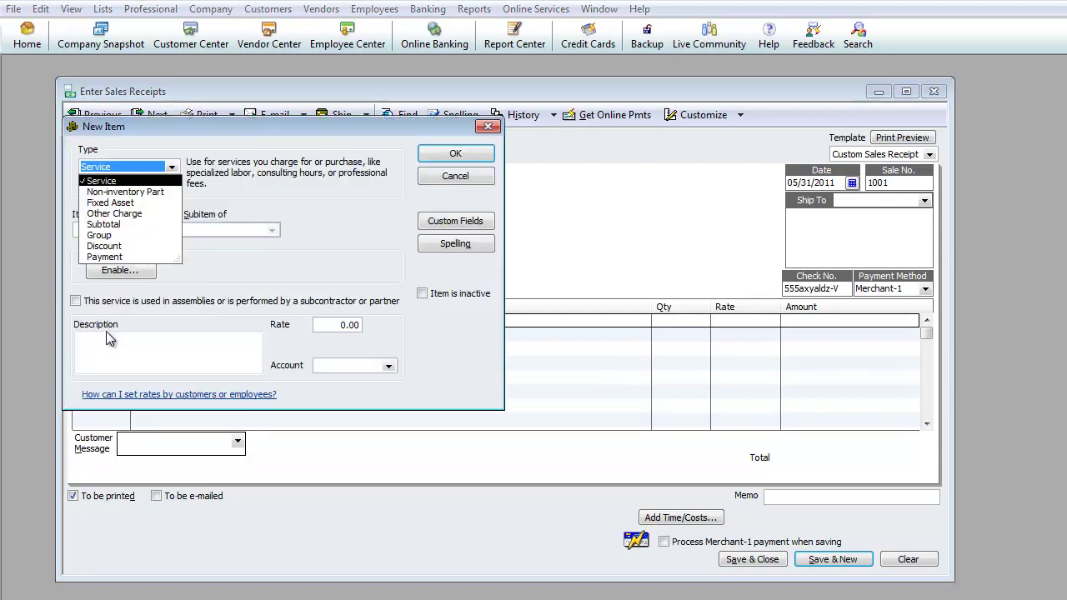
pyautogui.click(125, 192)
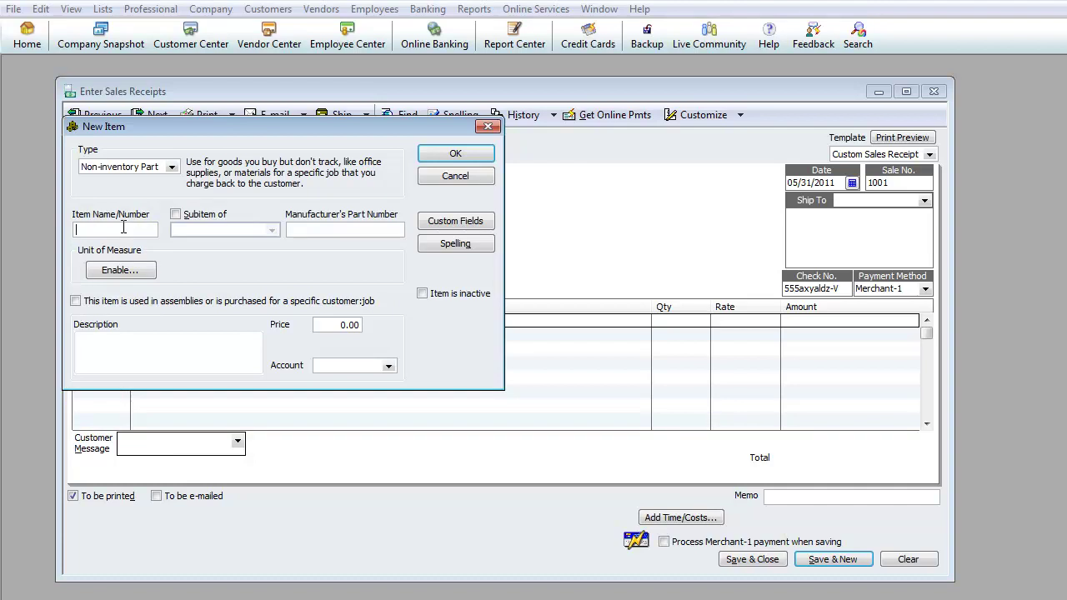
pyautogui.write('Bookkeee')
pyautogui.press('BackSpace')
pyautogui.write('ping Services')
pyautogui.click(158, 357)
pyautogui.write('Bookkeeping Services')
pyautogui.press('Tab')
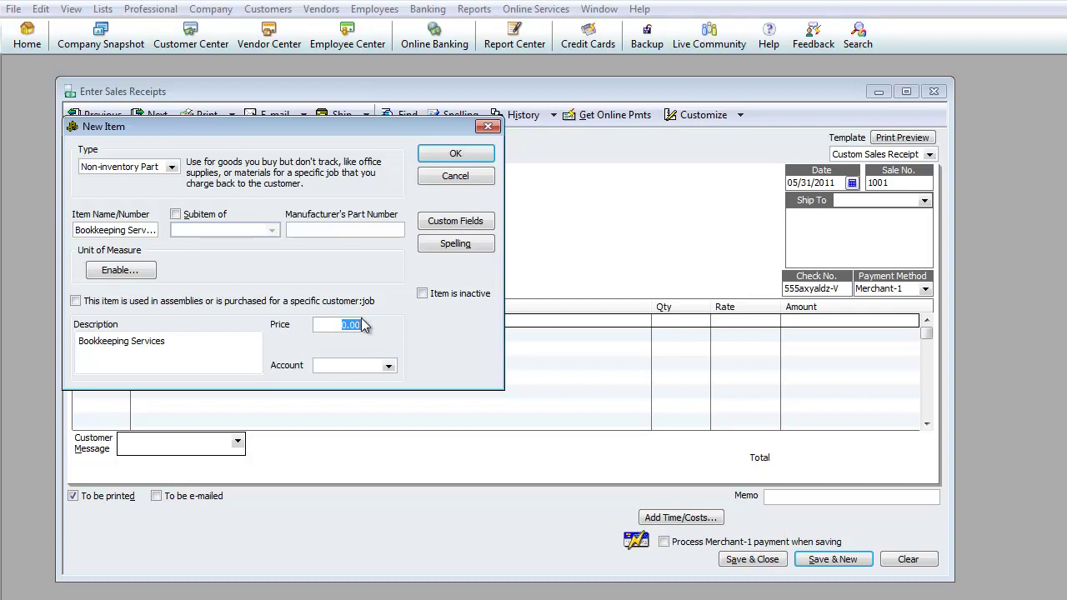
# Step: Link the Bookkeeping Services item to Accounting Services Income and save it
pyautogui.click(389, 367)
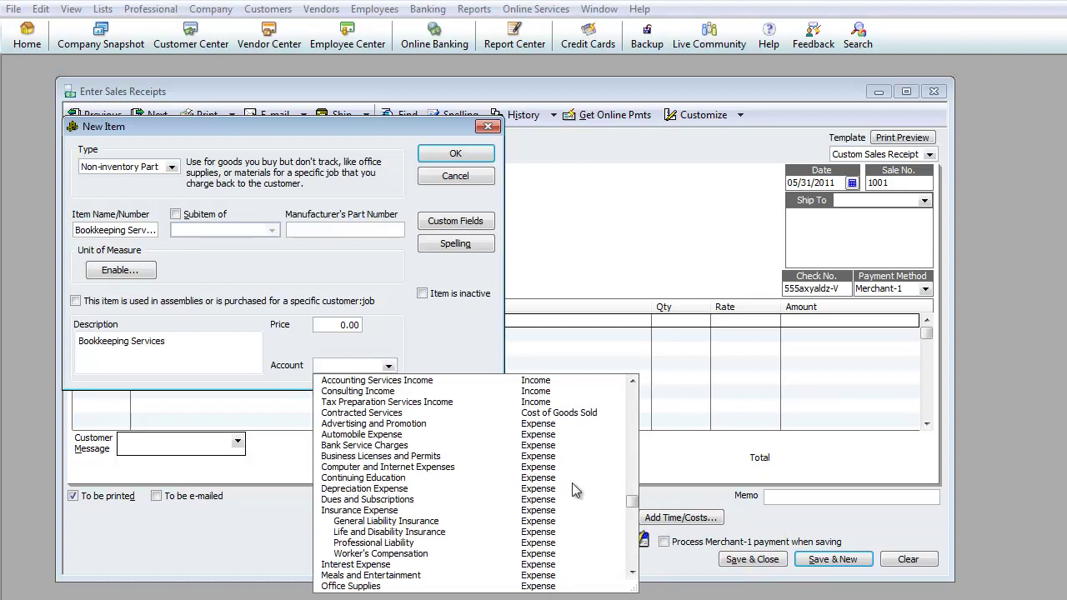
pyautogui.moveTo(631, 503); pyautogui.dragTo(631, 448)
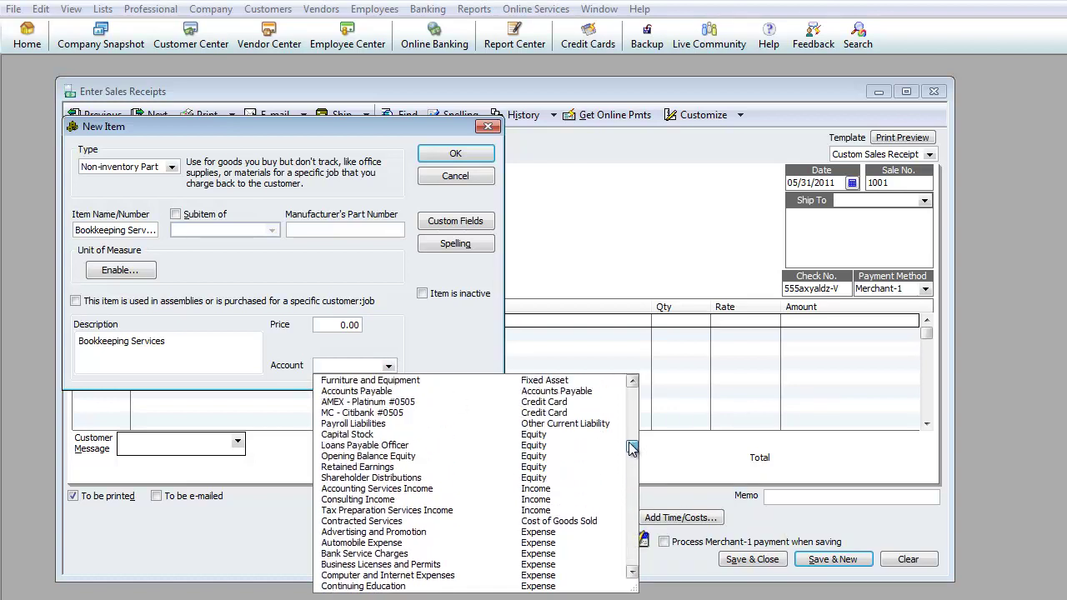
pyautogui.click(373, 490)
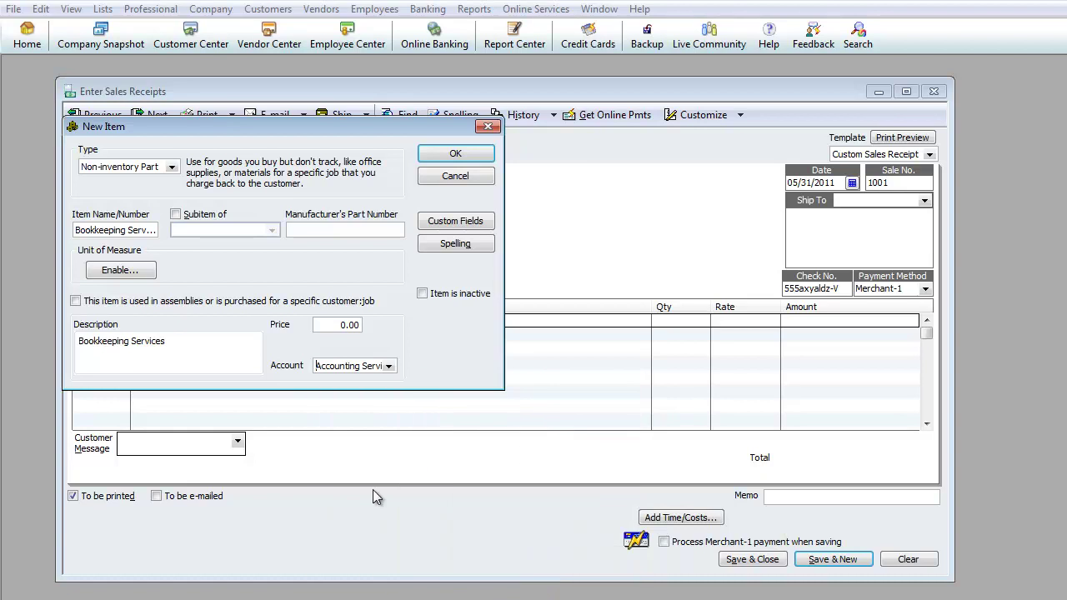
pyautogui.click(455, 153)
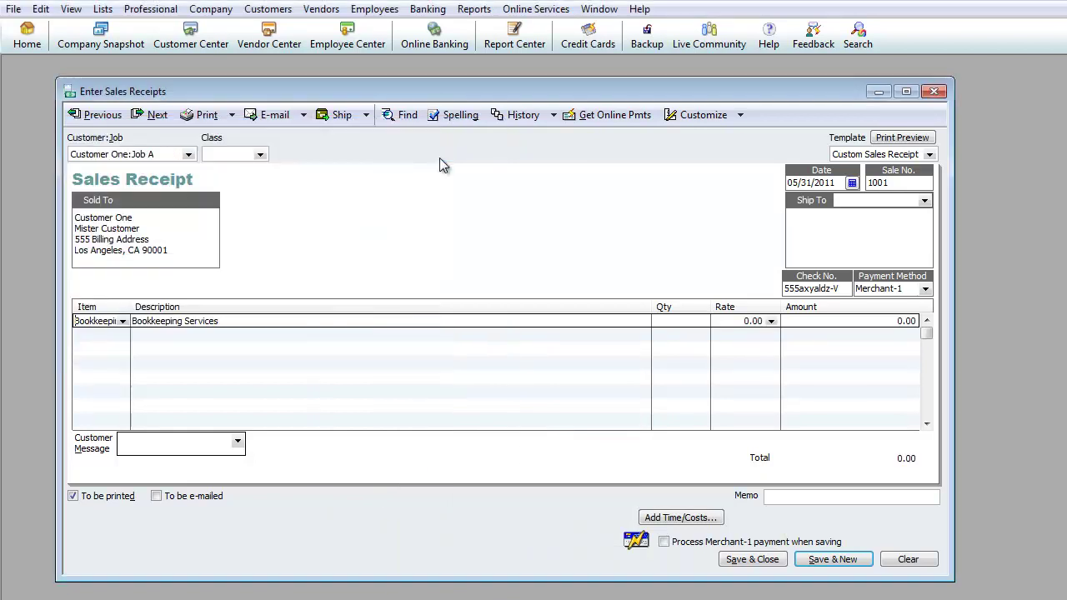
# Step: Enter quantity 25 and rate 25.00 on the Bookkeeping Services line, turning off the price levels tip
pyautogui.click(122, 322)
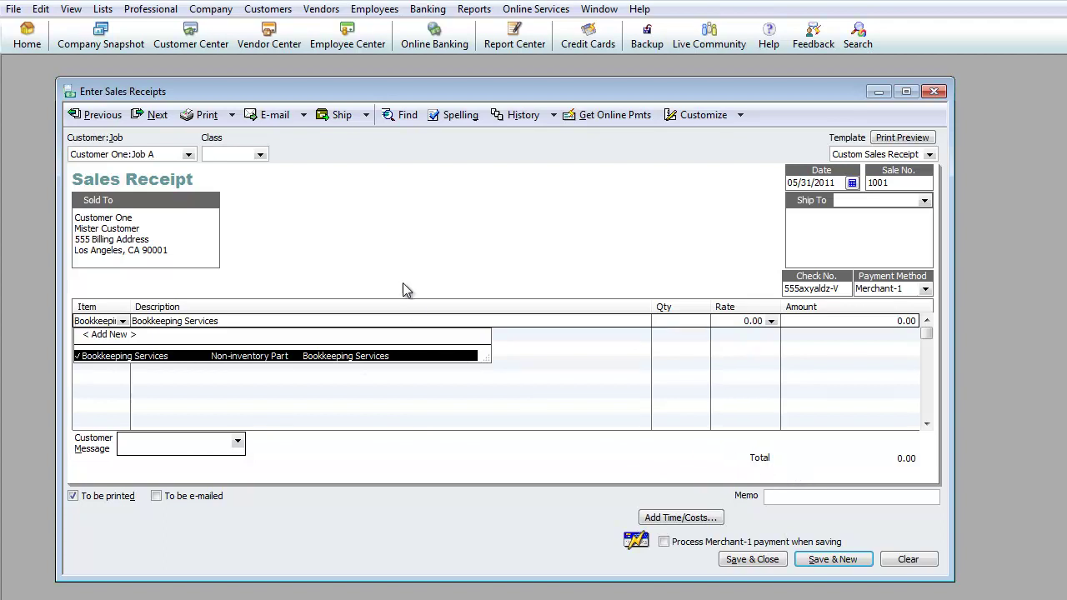
pyautogui.click(391, 249)
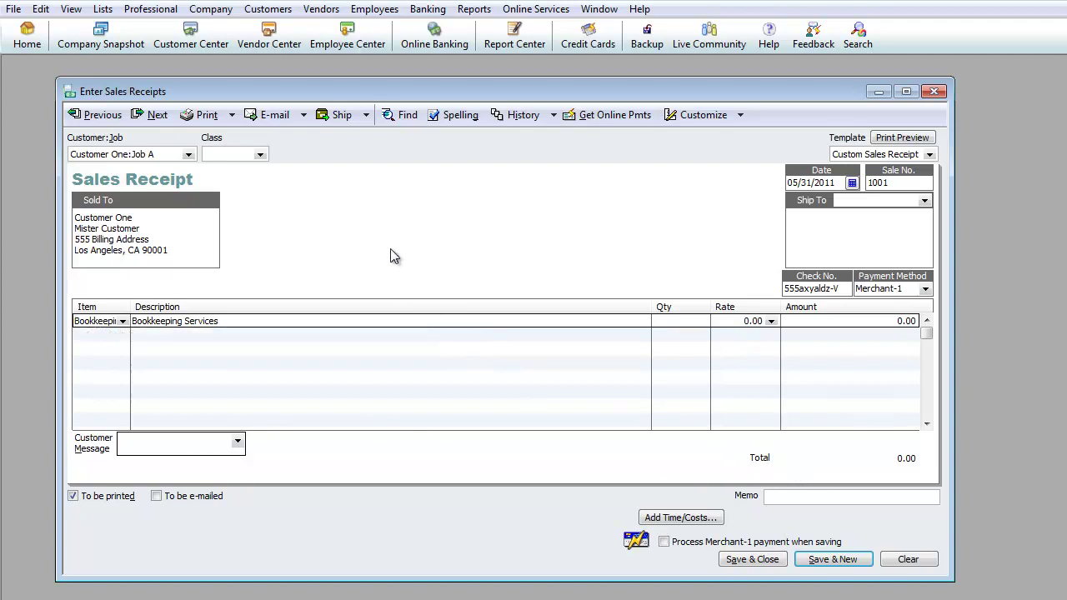
pyautogui.click(391, 321)
pyautogui.write('25')
pyautogui.press('Tab')
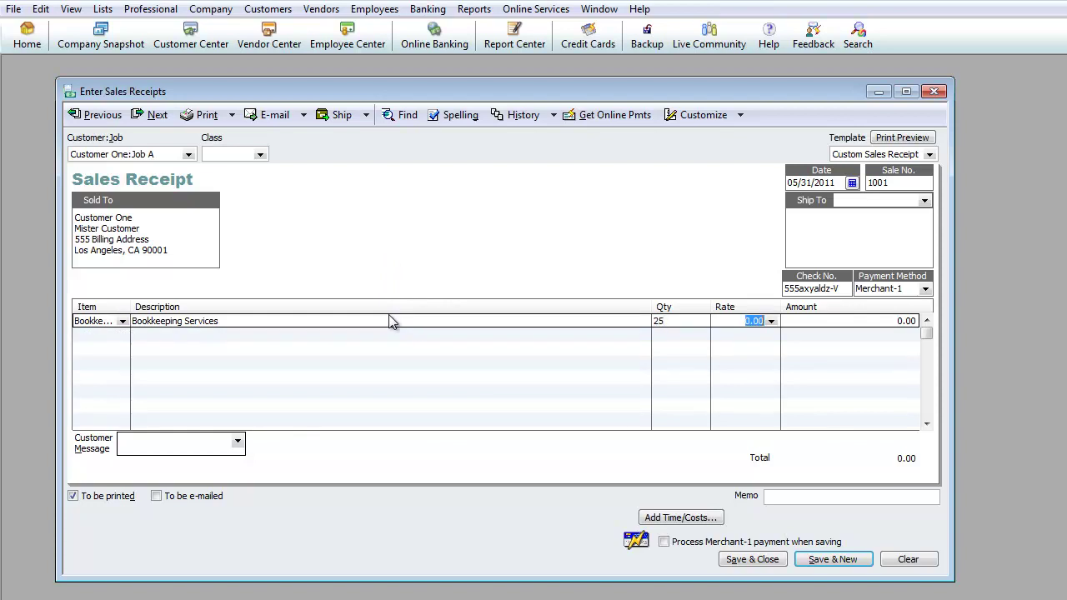
pyautogui.write('25')
pyautogui.press('Tab')
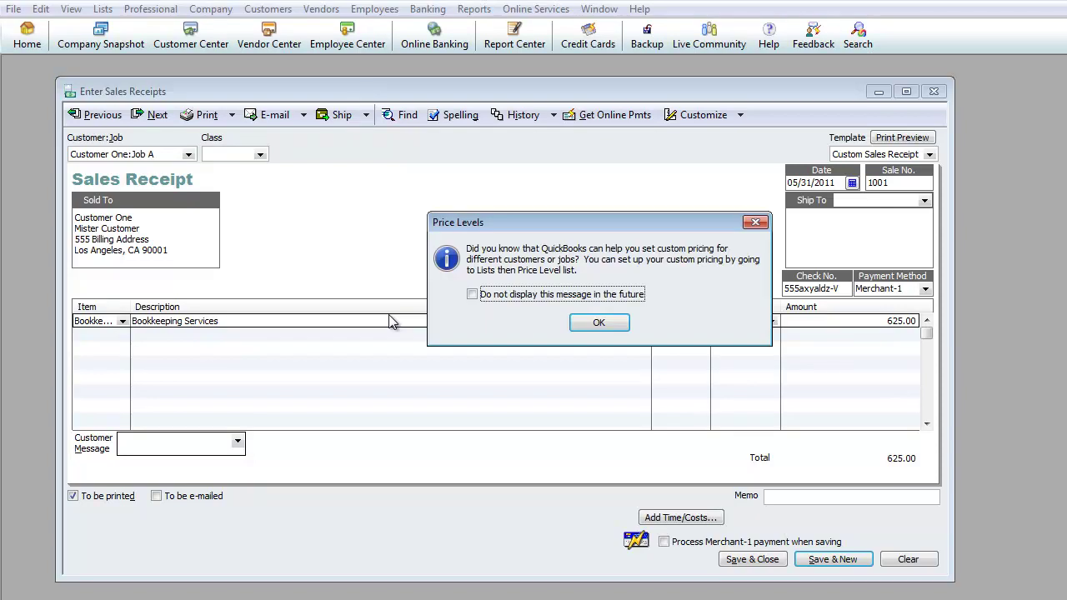
pyautogui.click(471, 294)
pyautogui.click(599, 323)
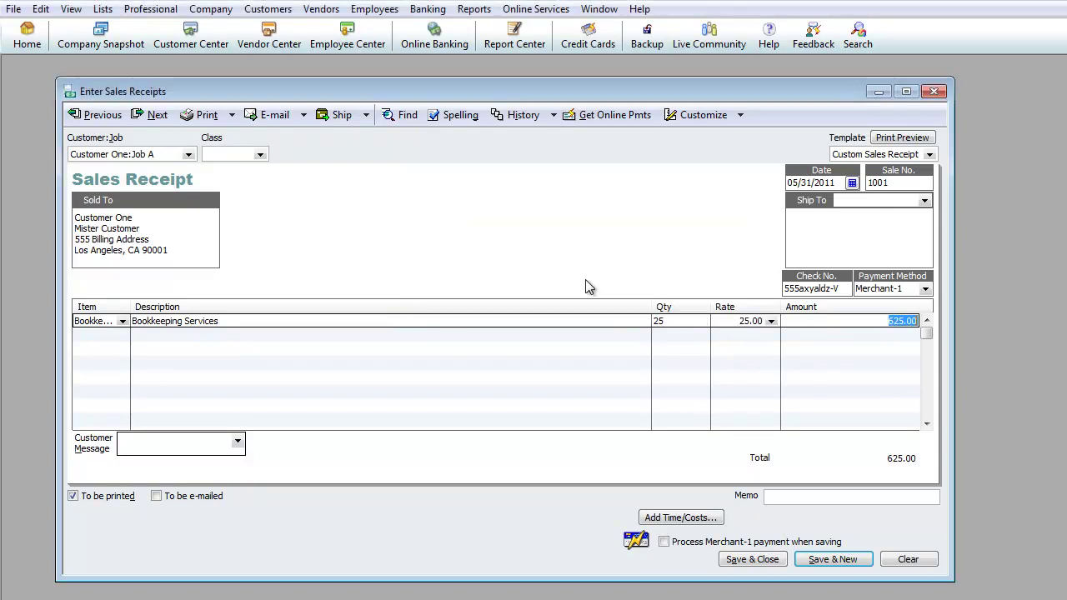